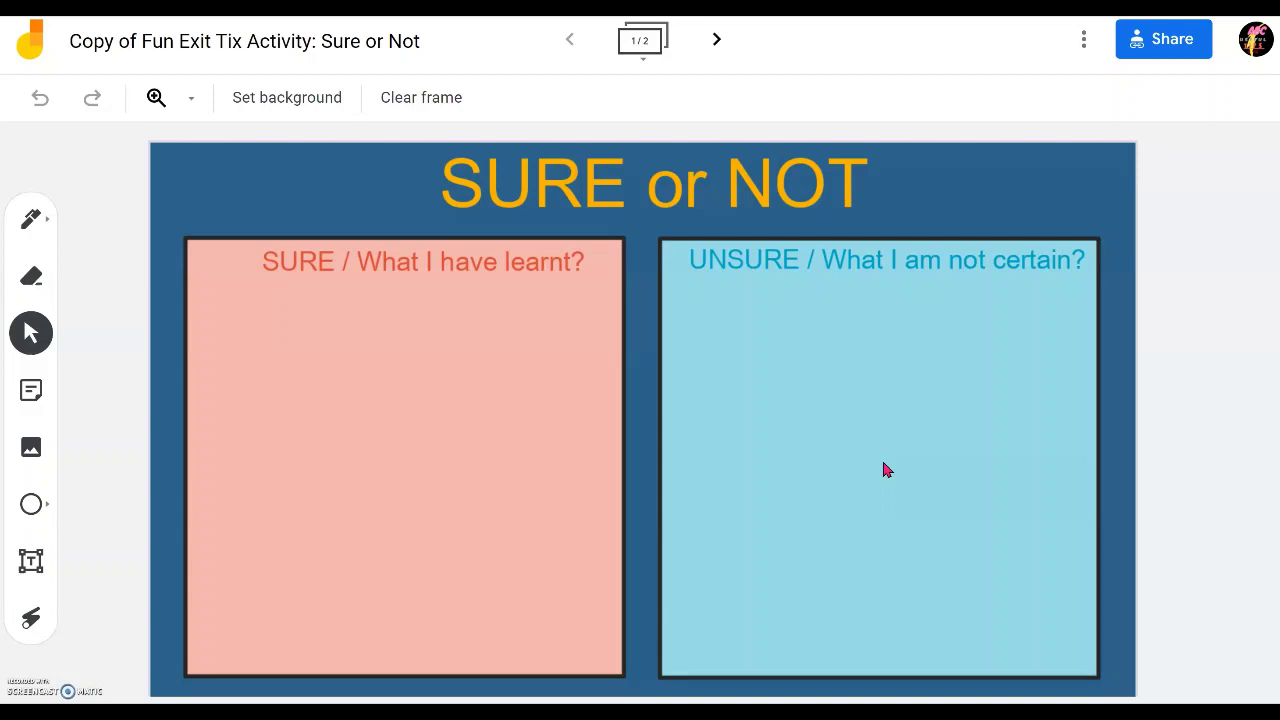
# Step: View the second frame of the finished Sure or Not example jam
pyautogui.click(716, 43)
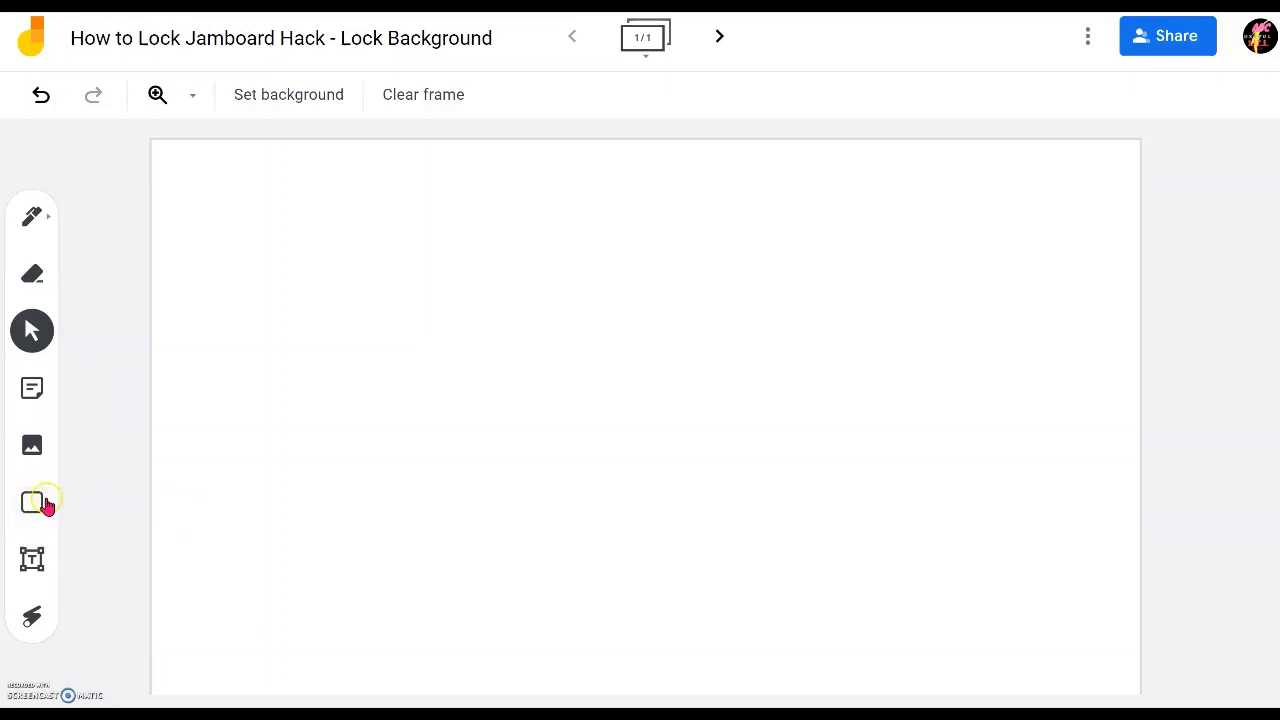
# Step: Draw a large square on the left half of the blank frame and move it up, leaving space above for a title
pyautogui.click(50, 506)
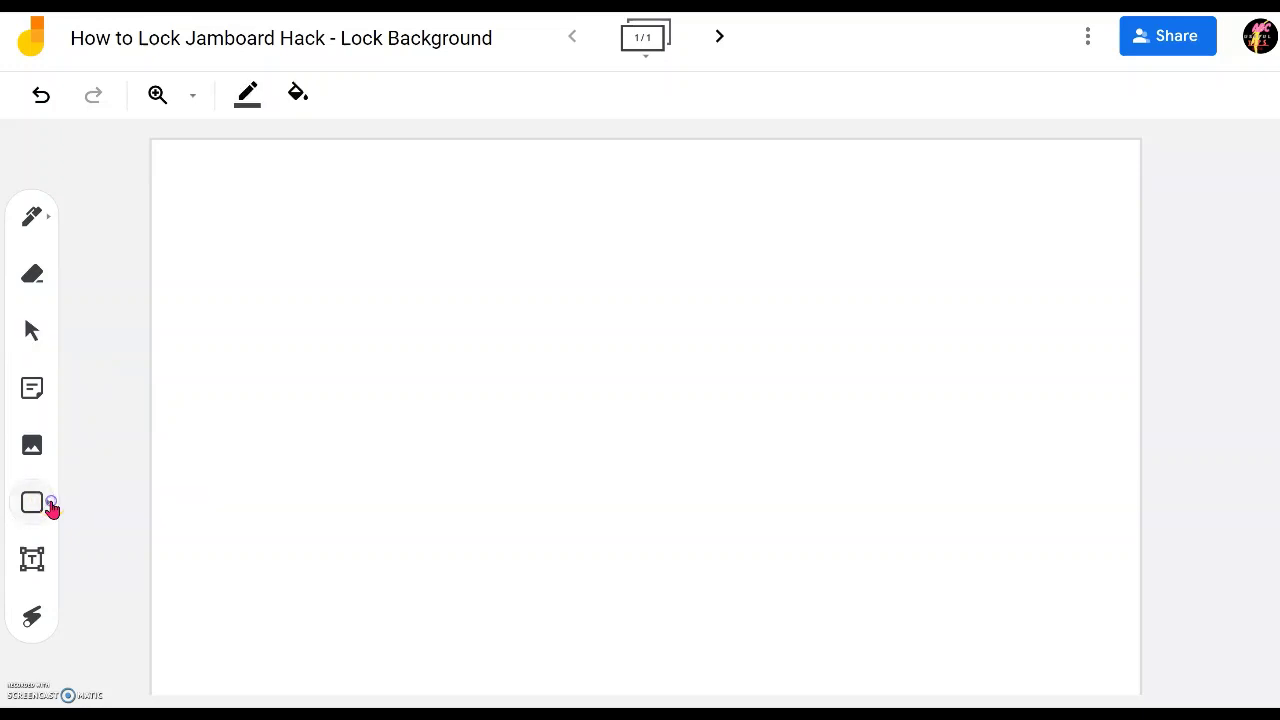
pyautogui.click(49, 507)
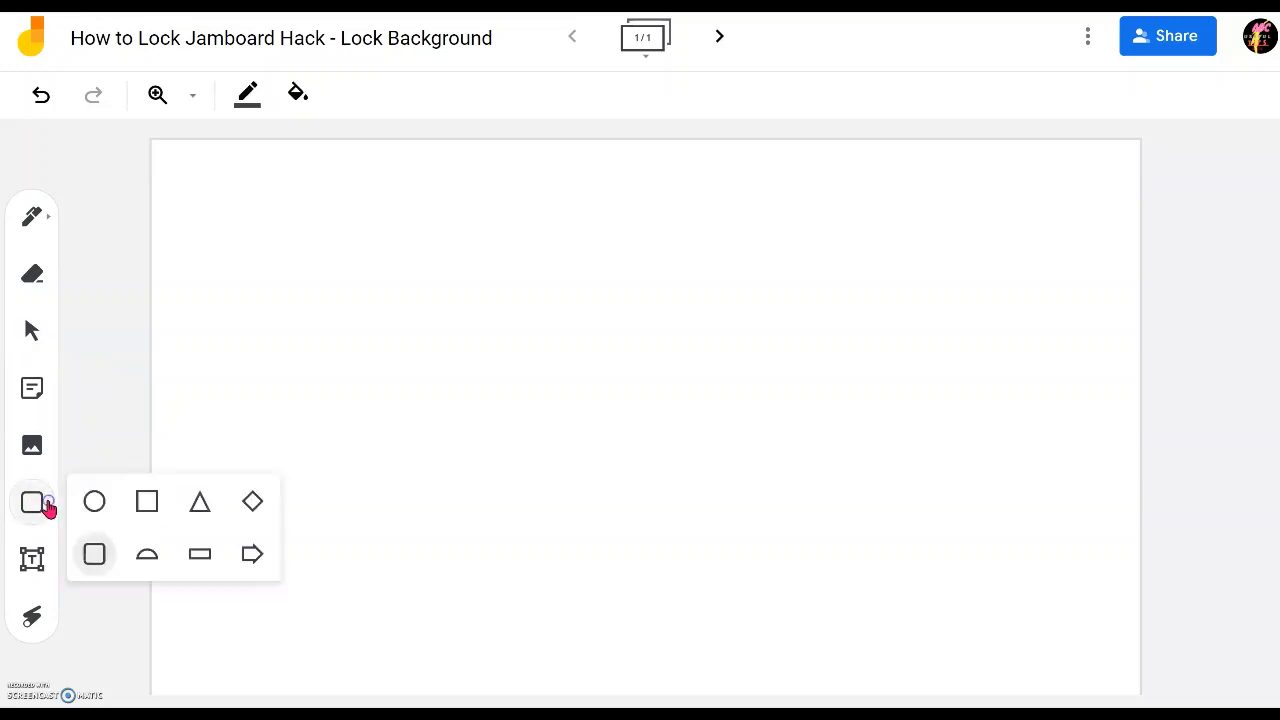
pyautogui.click(150, 505)
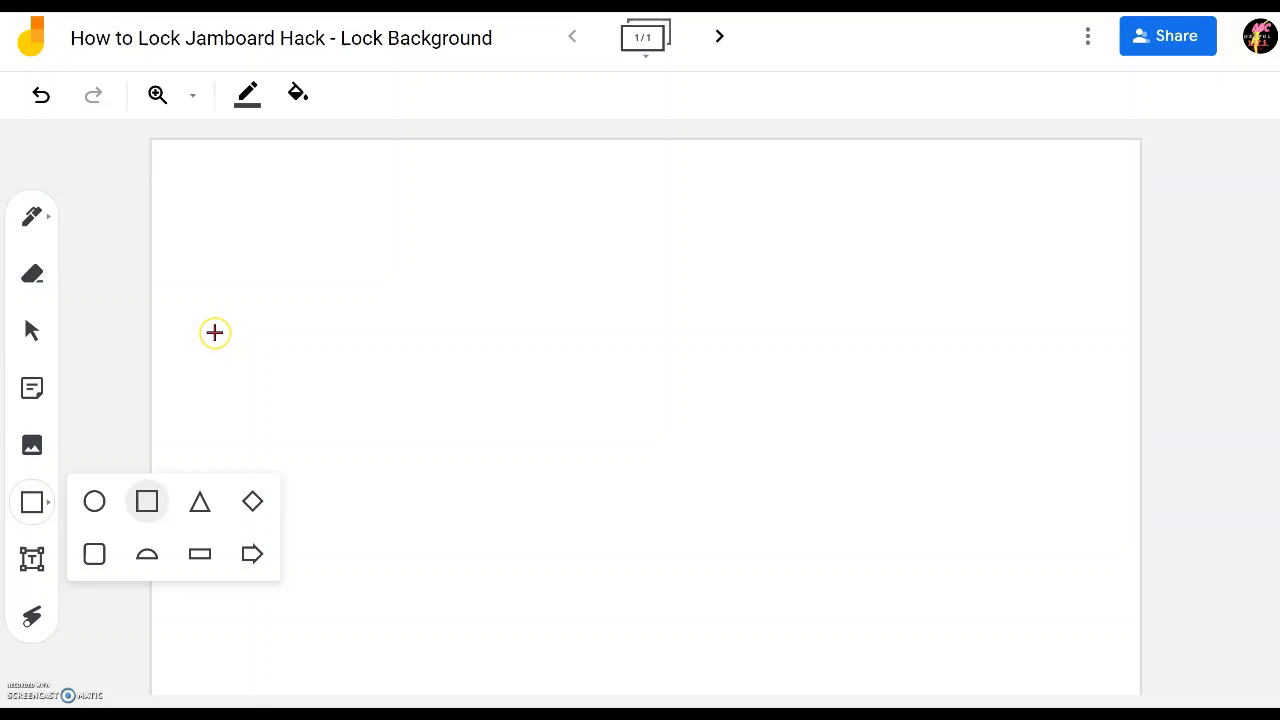
pyautogui.moveTo(214, 338)
pyautogui.mouseDown()
pyautogui.moveTo(363, 500)
pyautogui.moveTo(589, 671)
pyautogui.moveTo(600, 706)
pyautogui.mouseUp()
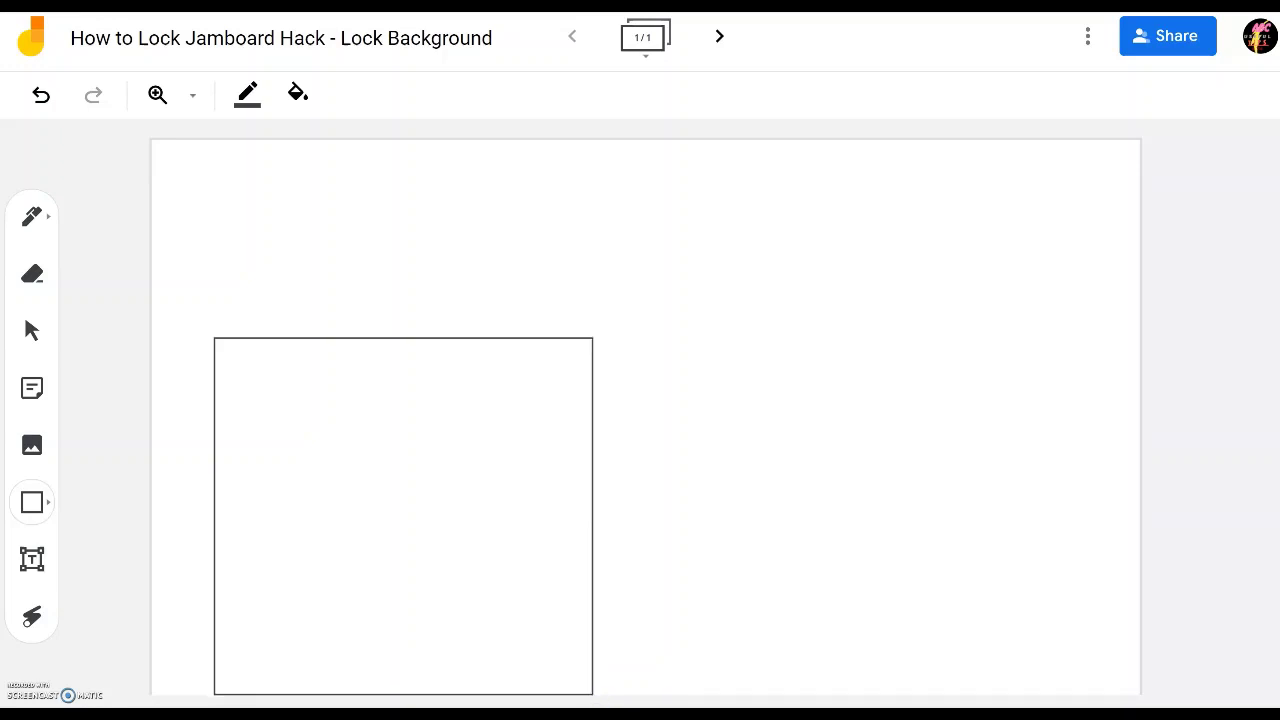
pyautogui.moveTo(537, 577); pyautogui.dragTo(495, 465)
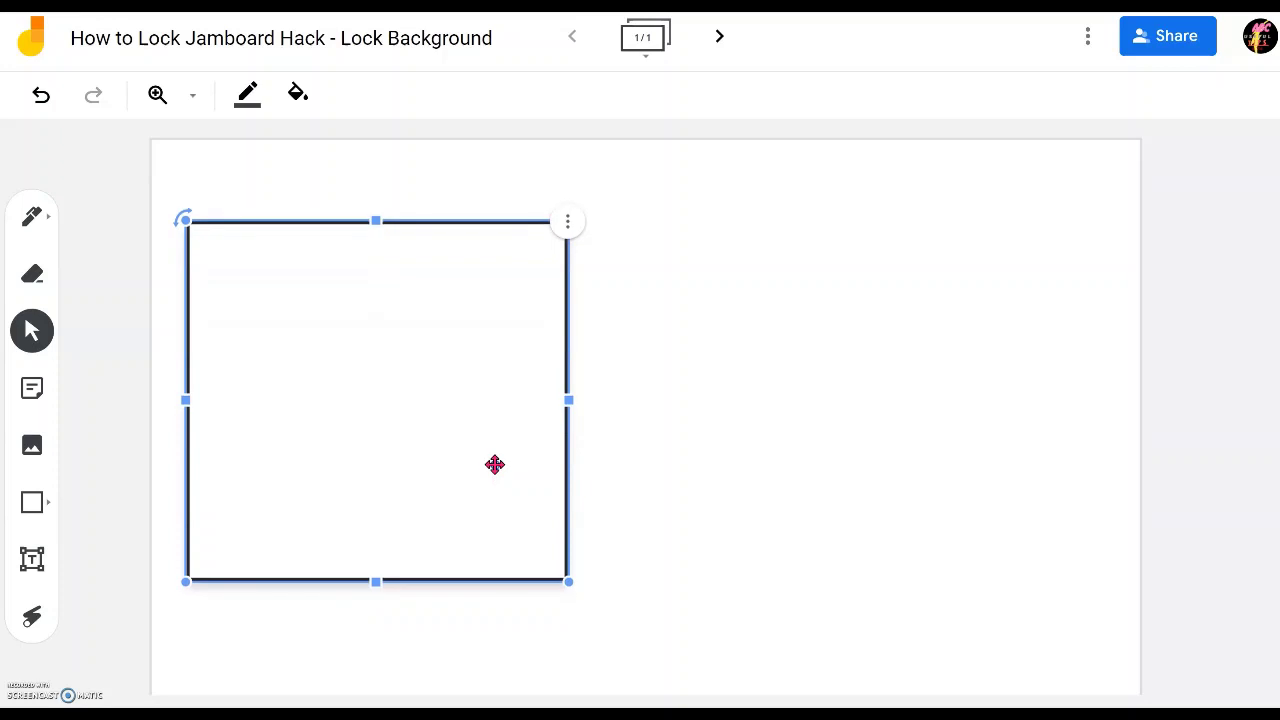
pyautogui.click(537, 154)
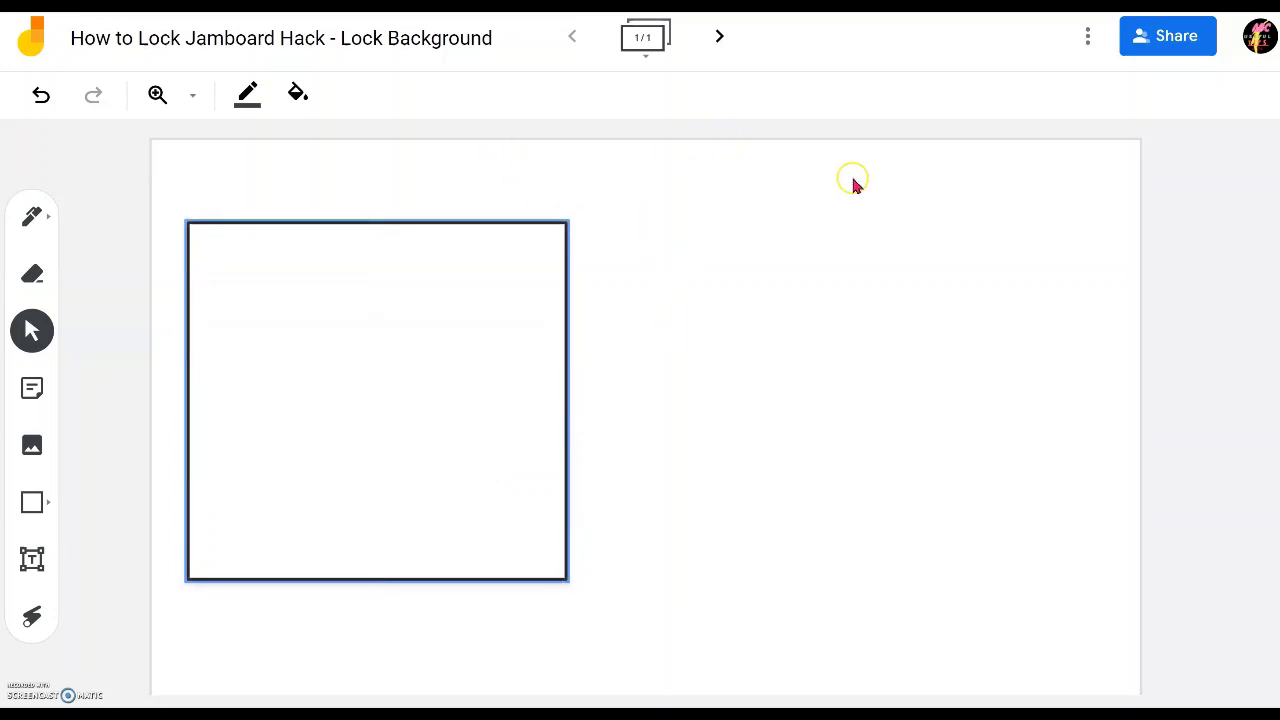
pyautogui.click(506, 457)
pyautogui.moveTo(506, 457)
pyautogui.mouseDown()
pyautogui.moveTo(483, 451)
pyautogui.moveTo(497, 437)
pyautogui.moveTo(486, 471)
pyautogui.mouseUp()
pyautogui.click(445, 212)
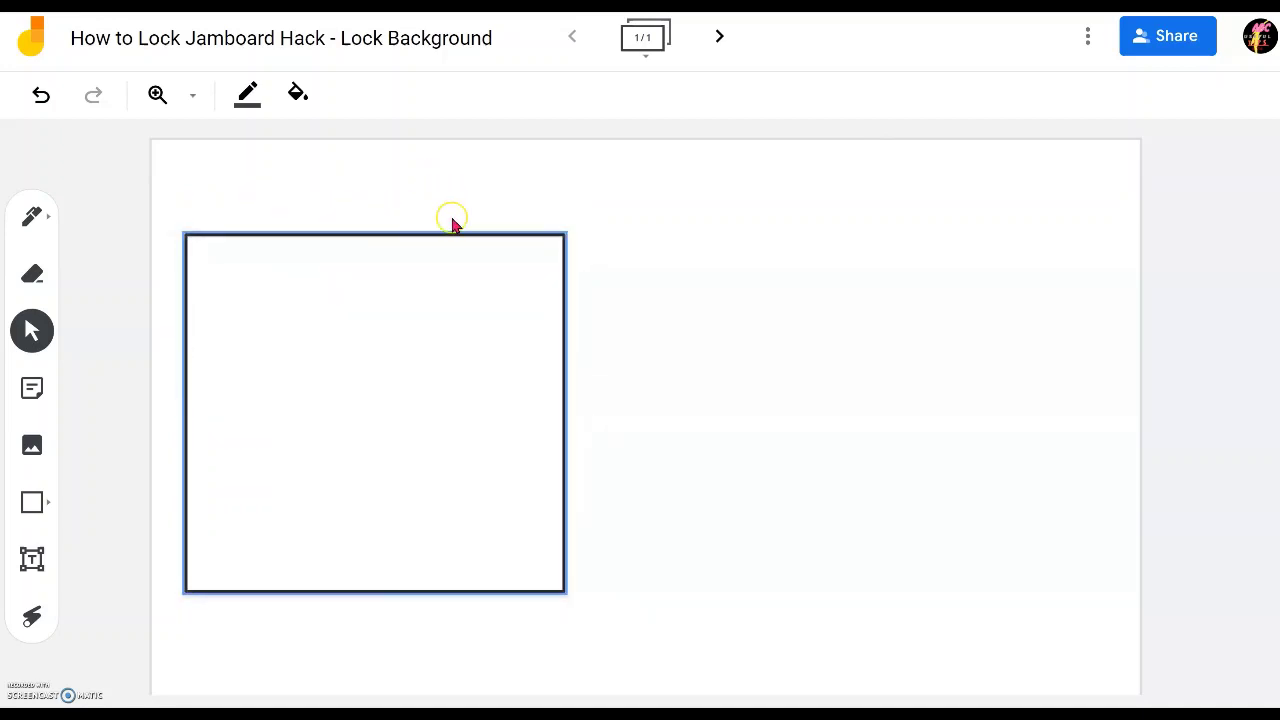
# Step: Enlarge the square in height and width so it fills most of the frame's left half below the title space
pyautogui.click(520, 520)
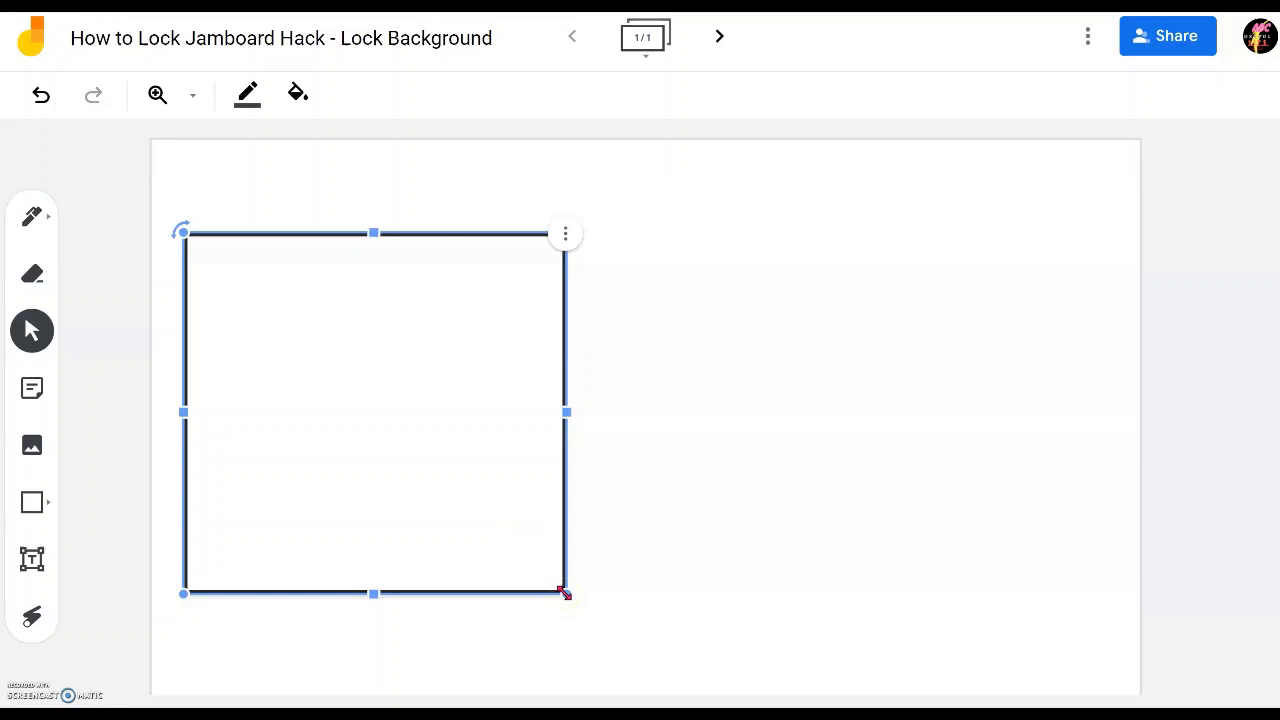
pyautogui.moveTo(565, 593); pyautogui.dragTo(593, 646)
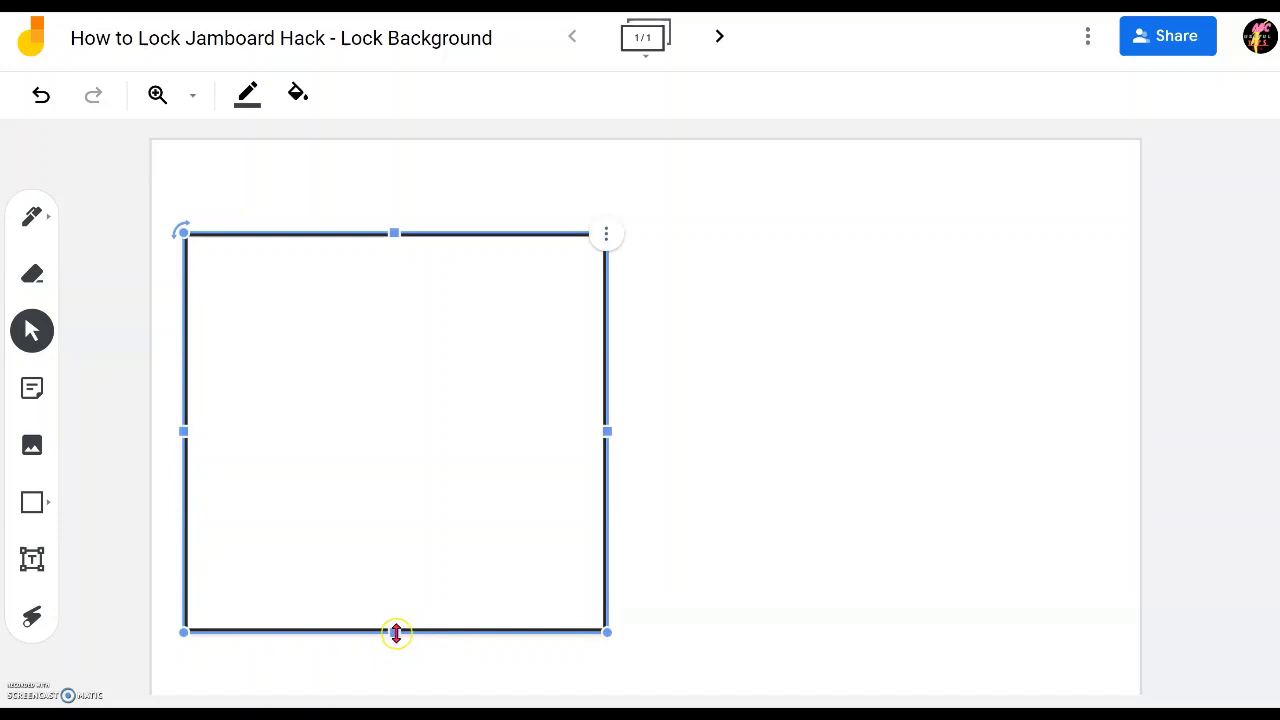
pyautogui.moveTo(396, 632); pyautogui.dragTo(395, 677)
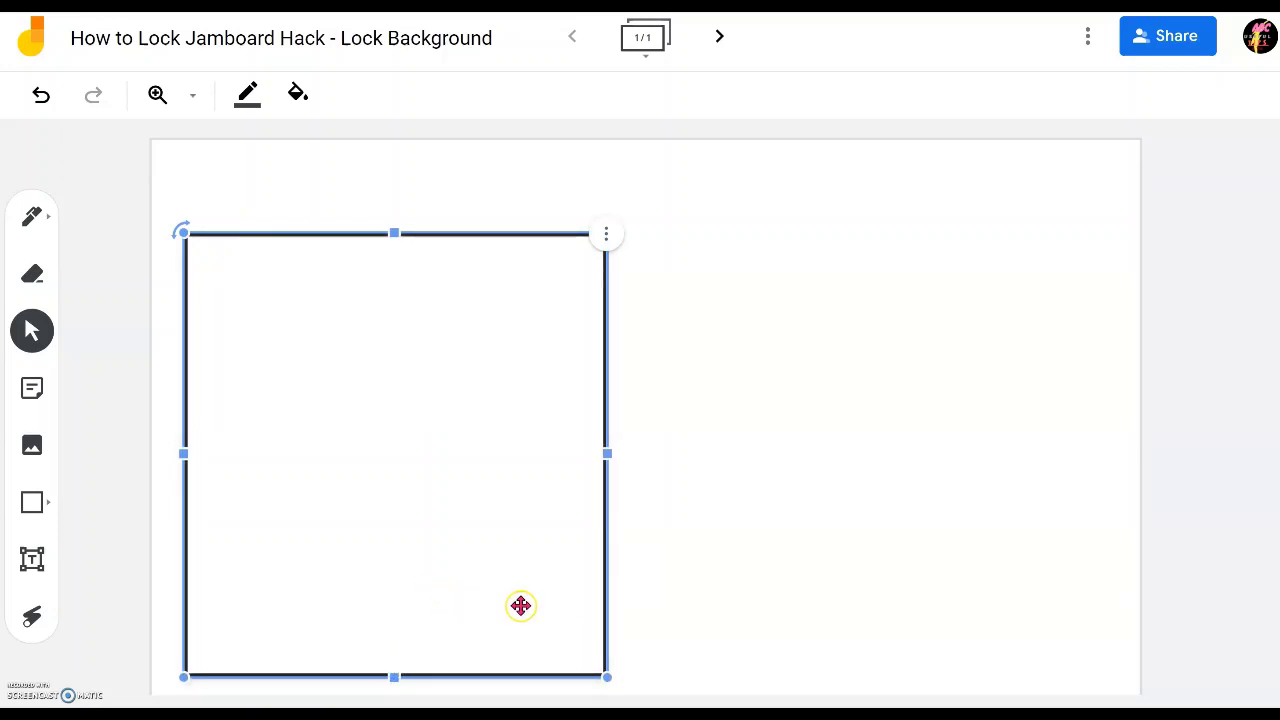
pyautogui.moveTo(604, 454); pyautogui.dragTo(628, 455)
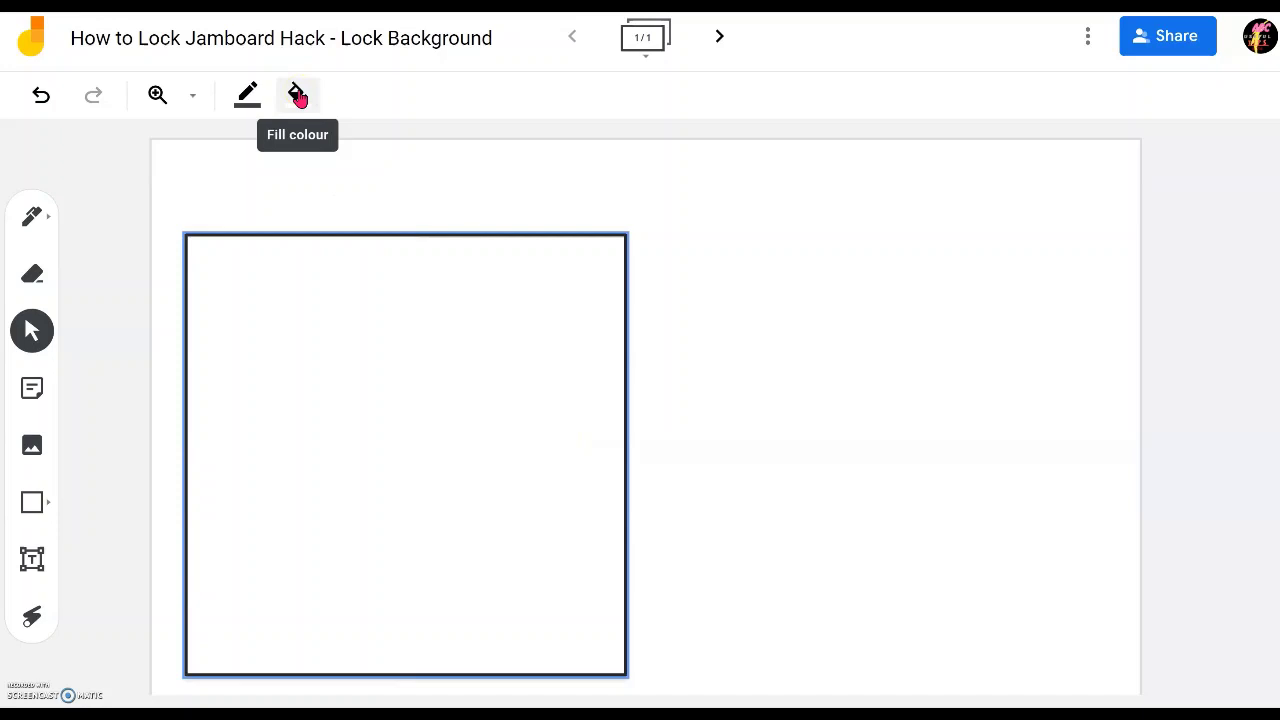
# Step: Fill the square with the light red colour
pyautogui.click(299, 96)
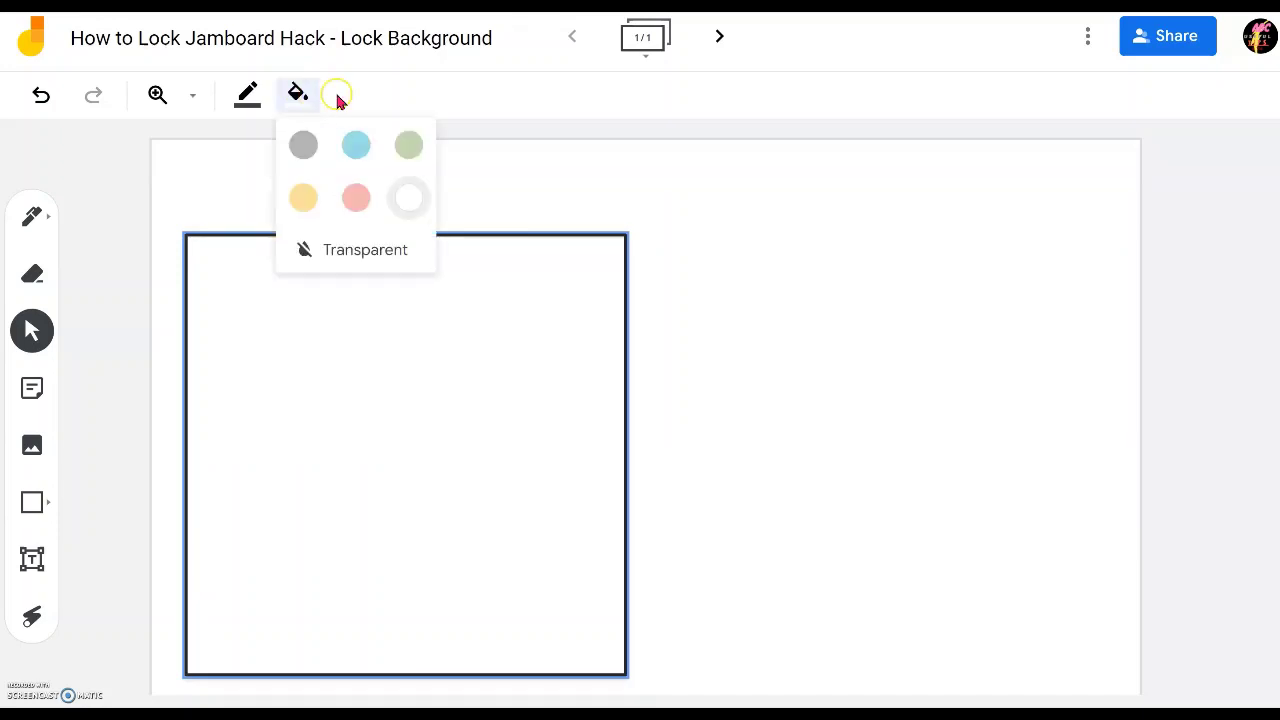
pyautogui.click(356, 198)
pyautogui.click(543, 557)
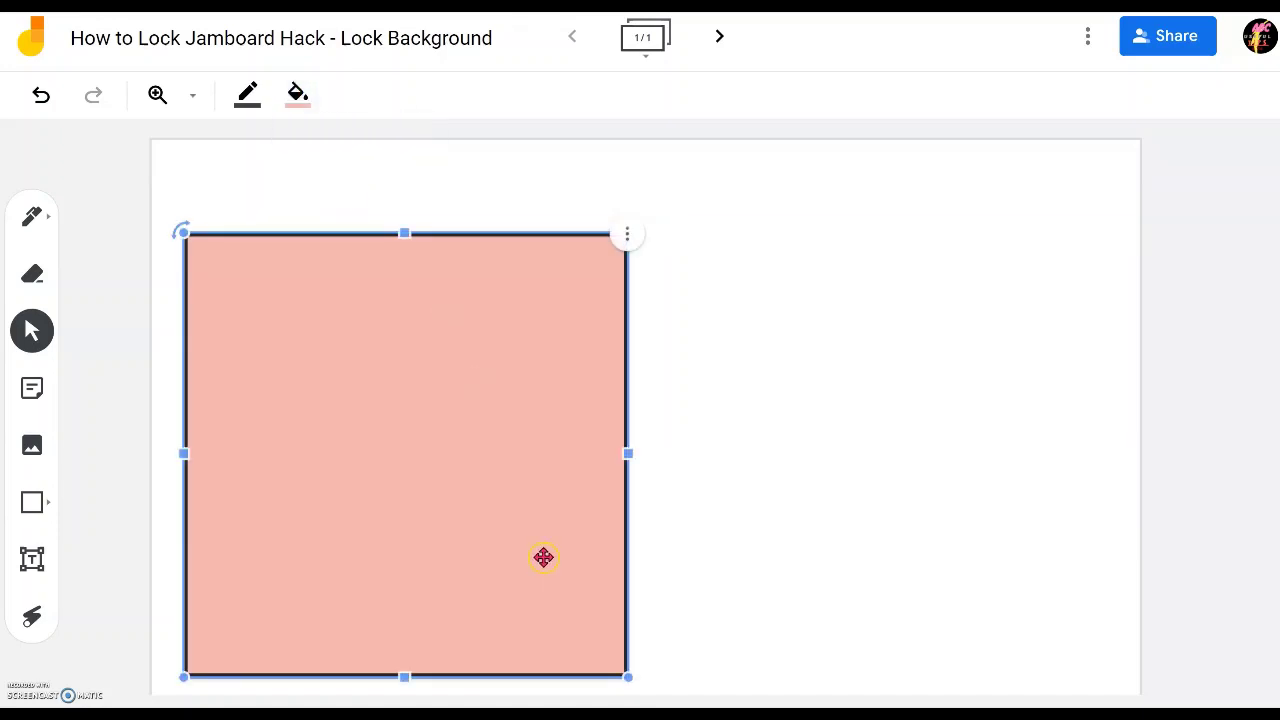
pyautogui.click(1089, 247)
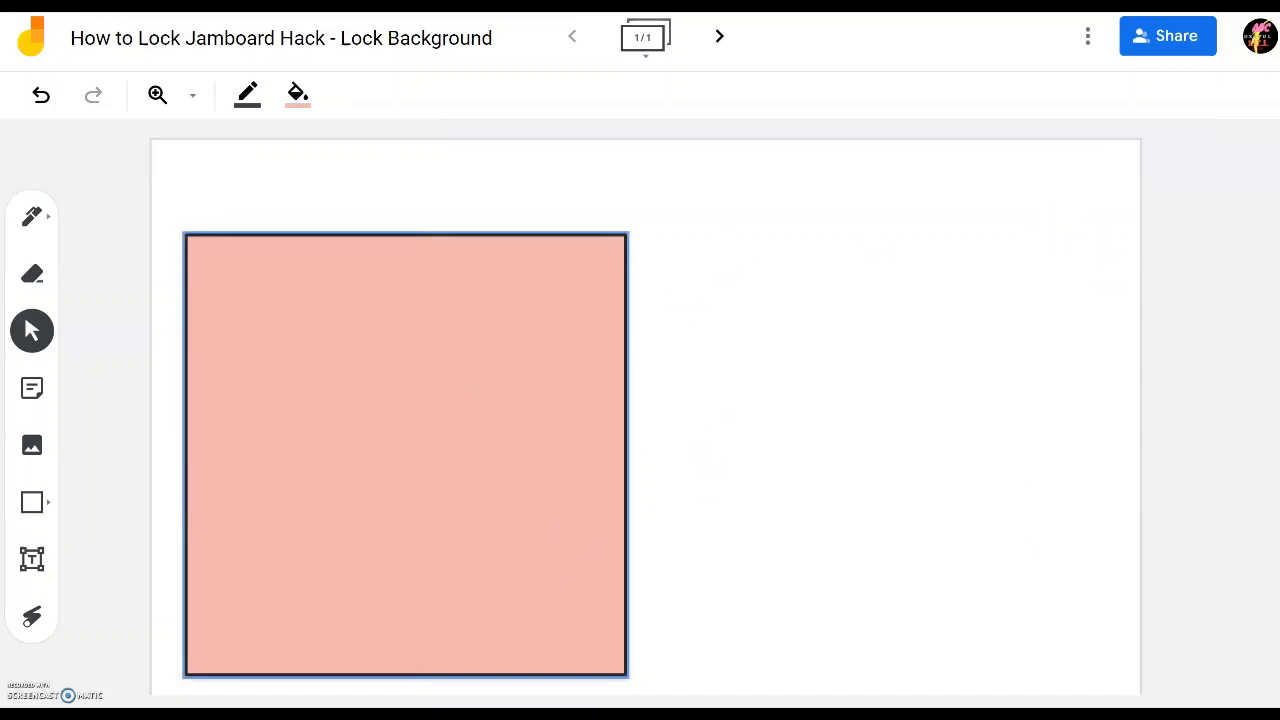
# Step: Duplicate the light red square and place the copy on the frame's right half, level with the original
pyautogui.click(468, 503)
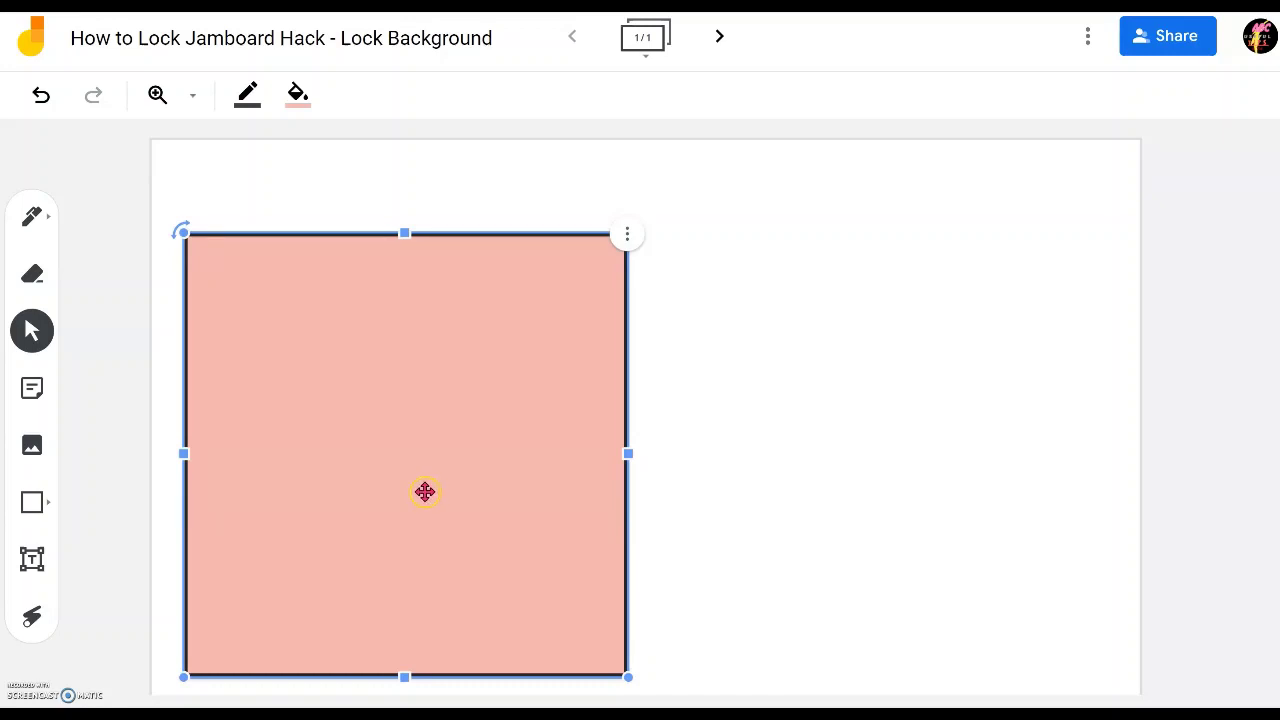
pyautogui.click(512, 358)
pyautogui.click(628, 237)
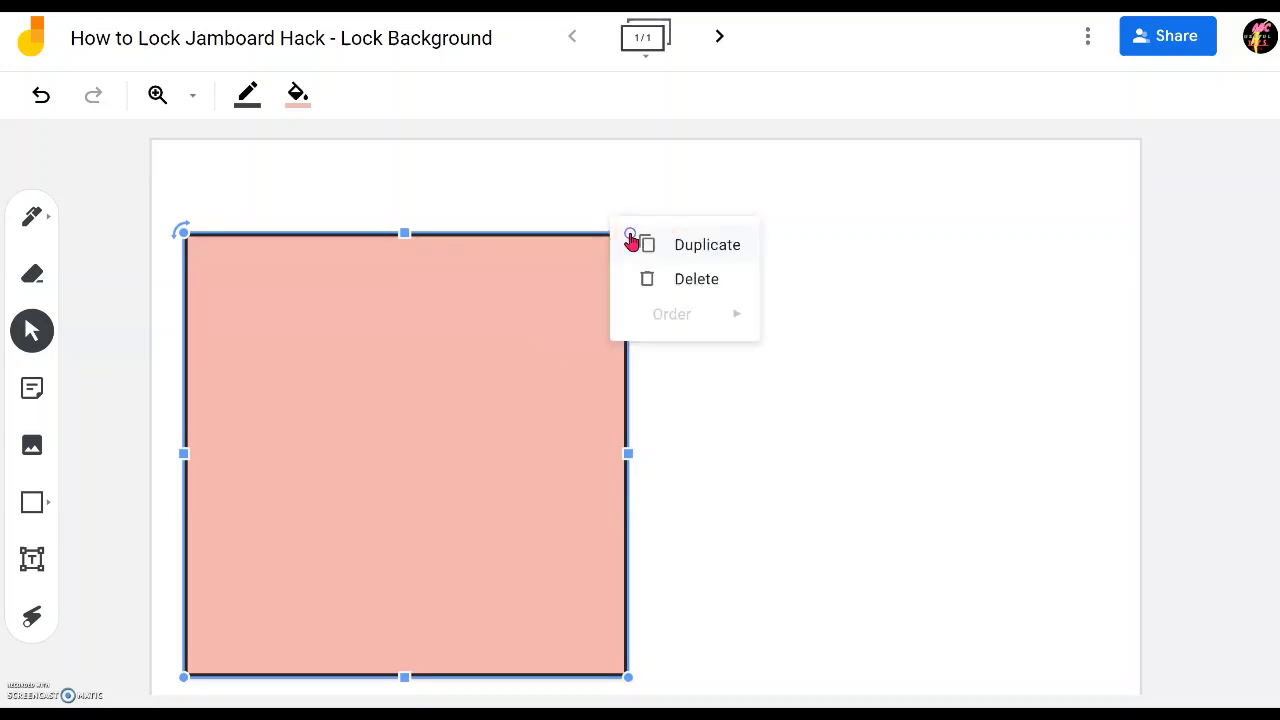
pyautogui.click(698, 250)
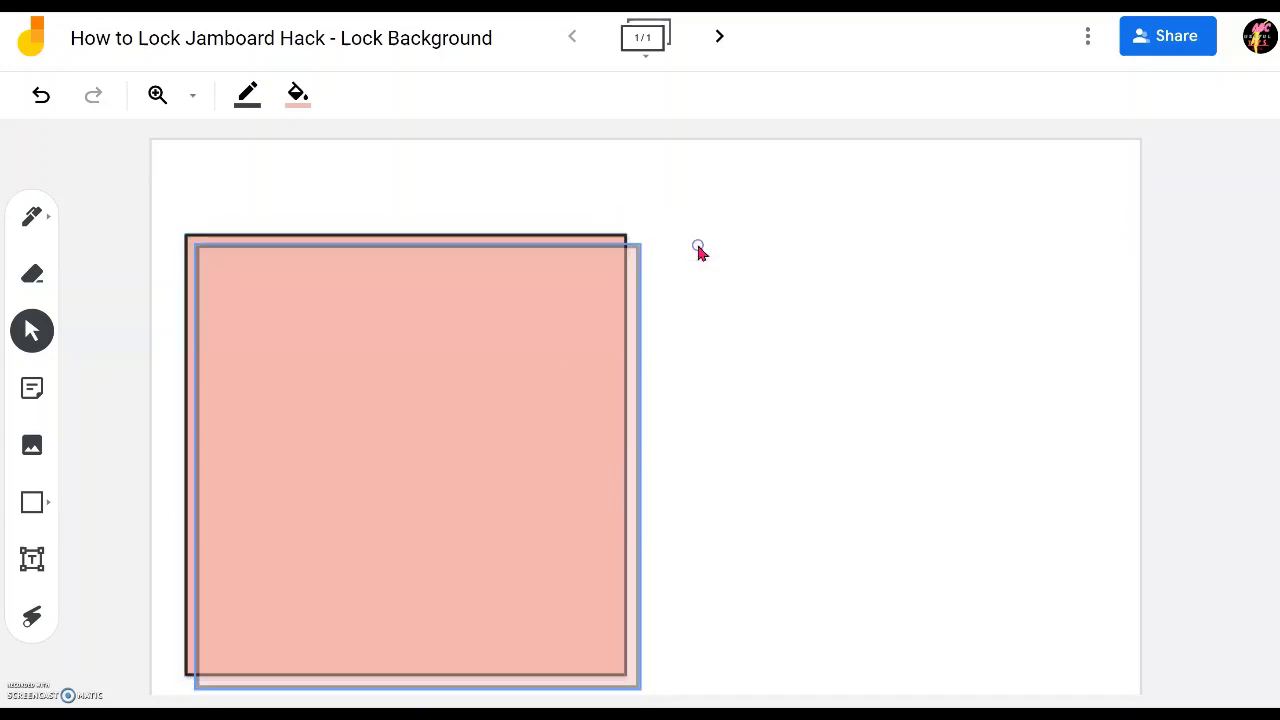
pyautogui.moveTo(550, 372); pyautogui.dragTo(1000, 363)
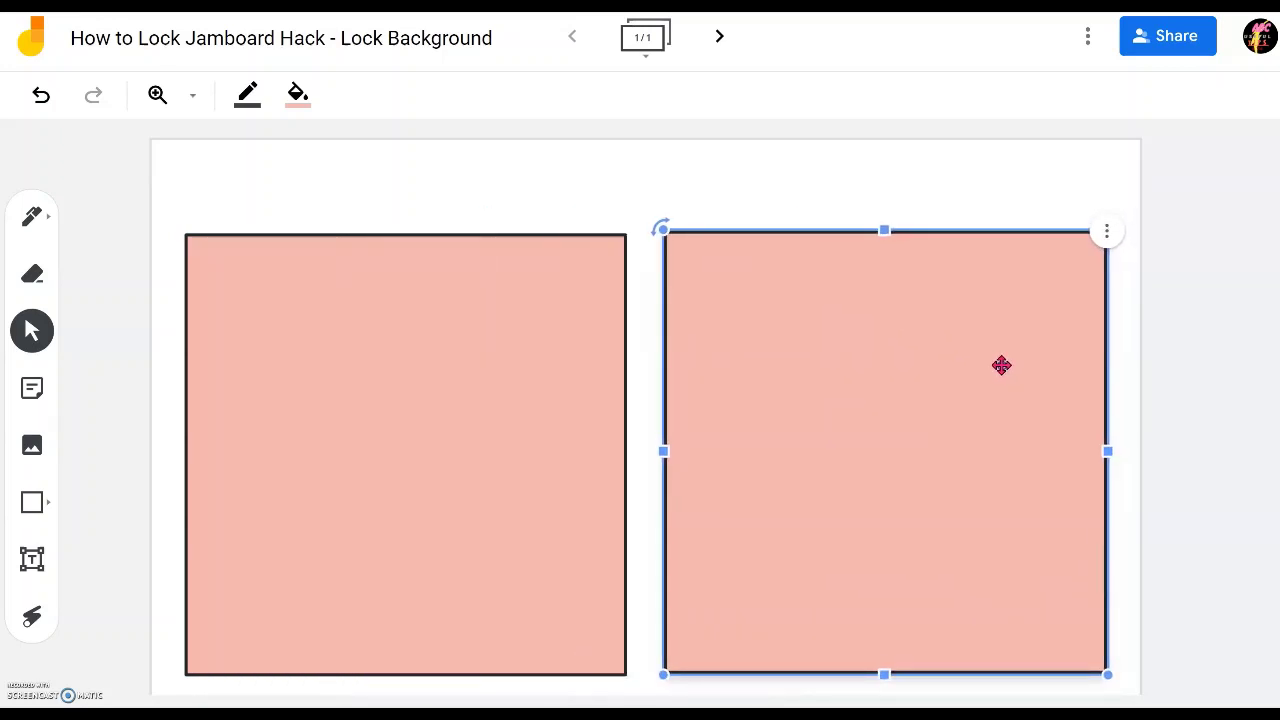
pyautogui.moveTo(944, 441); pyautogui.dragTo(940, 440)
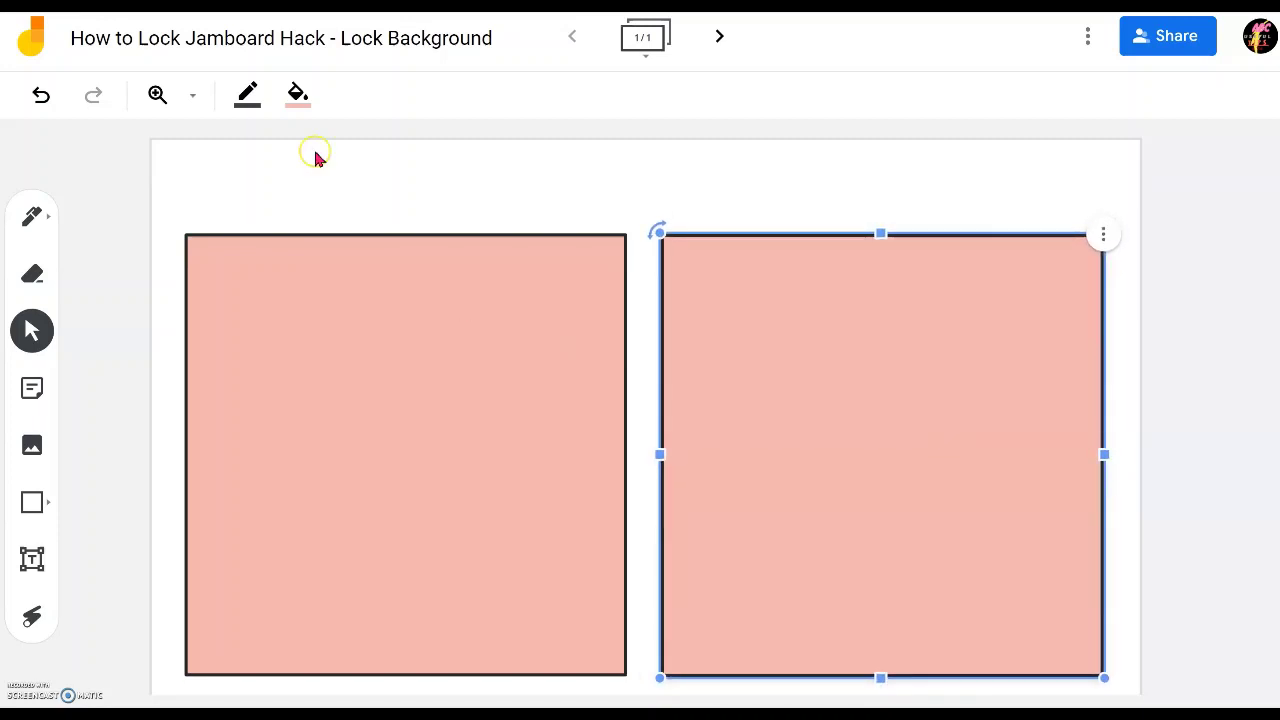
# Step: Change the fill of the right-hand square to light blue
pyautogui.click(298, 96)
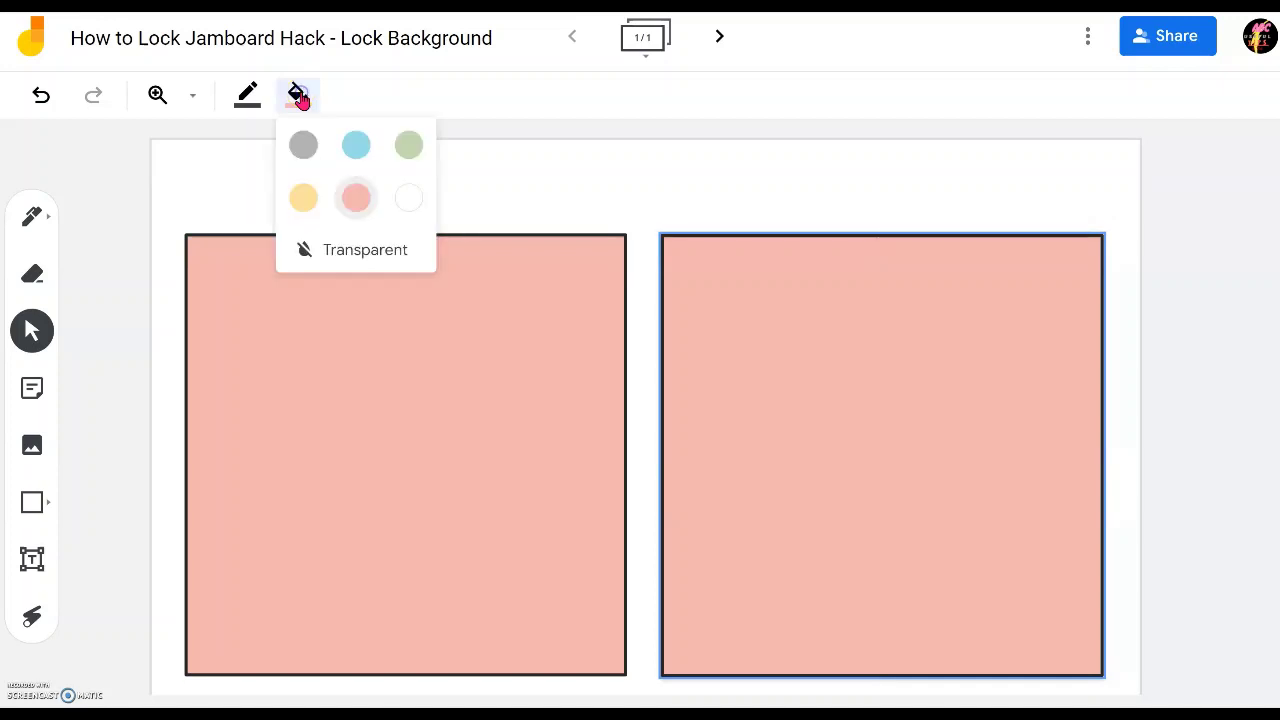
pyautogui.click(355, 144)
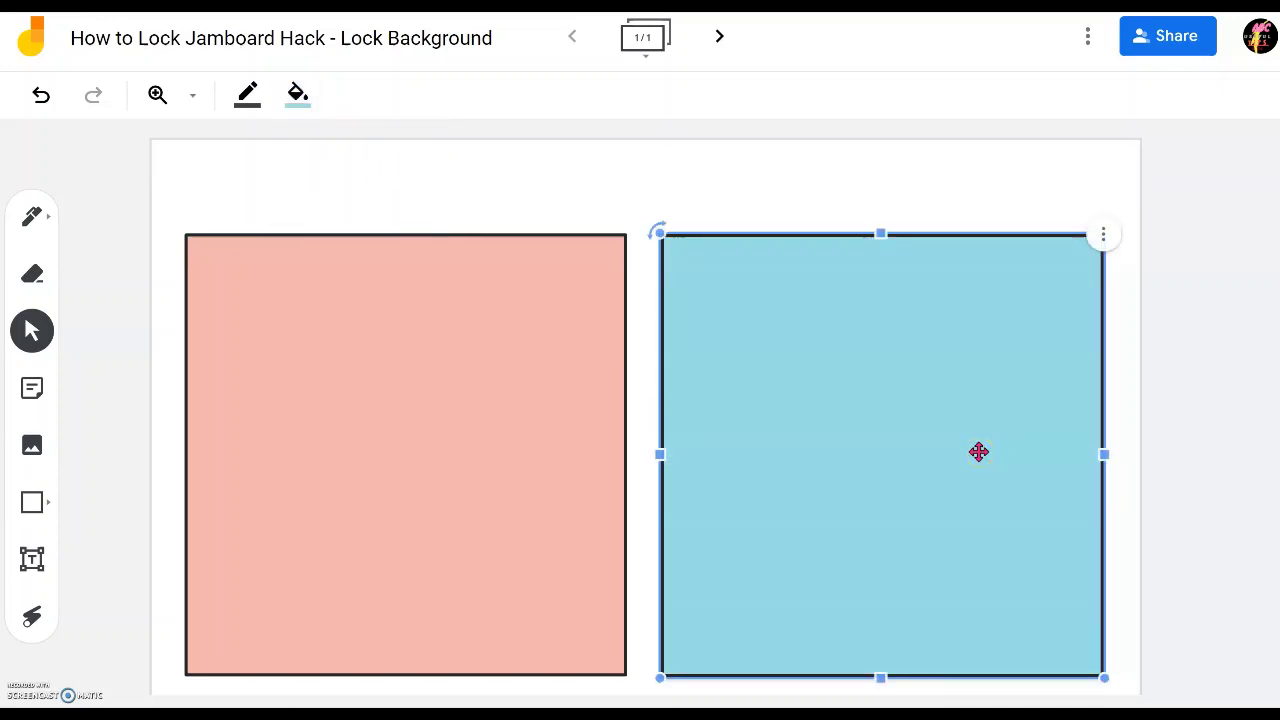
pyautogui.click(884, 172)
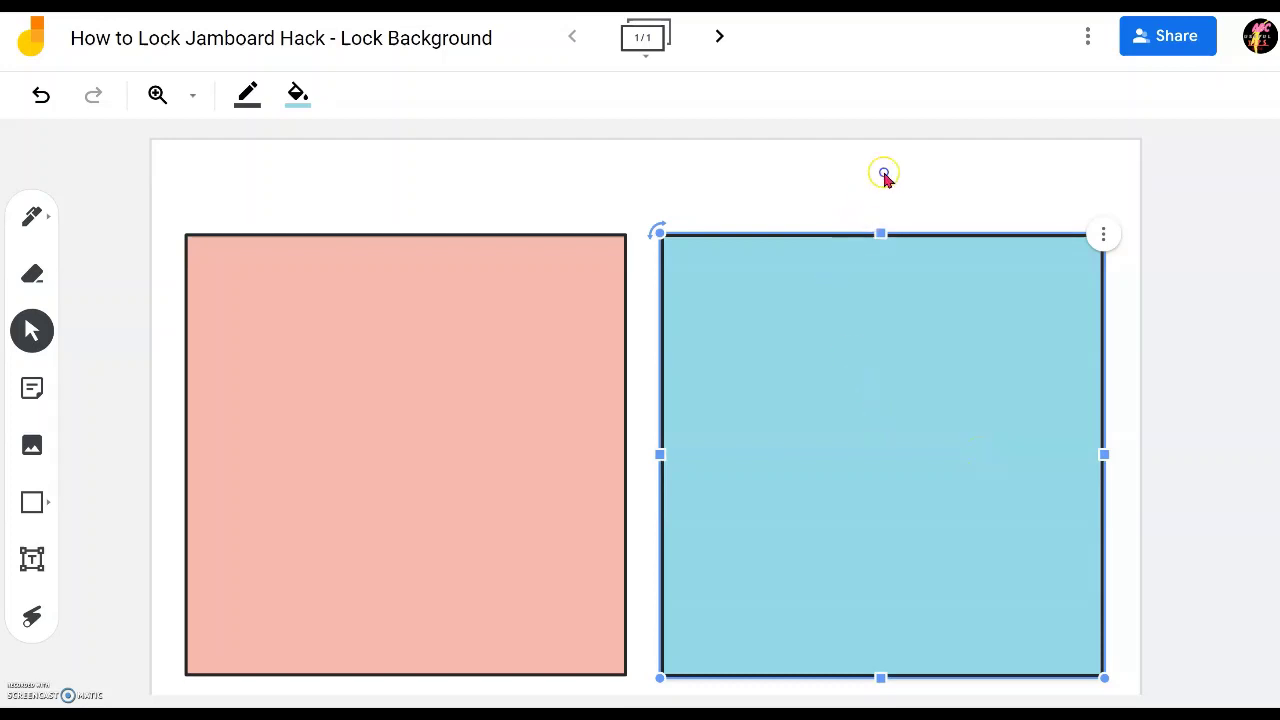
pyautogui.click(546, 243)
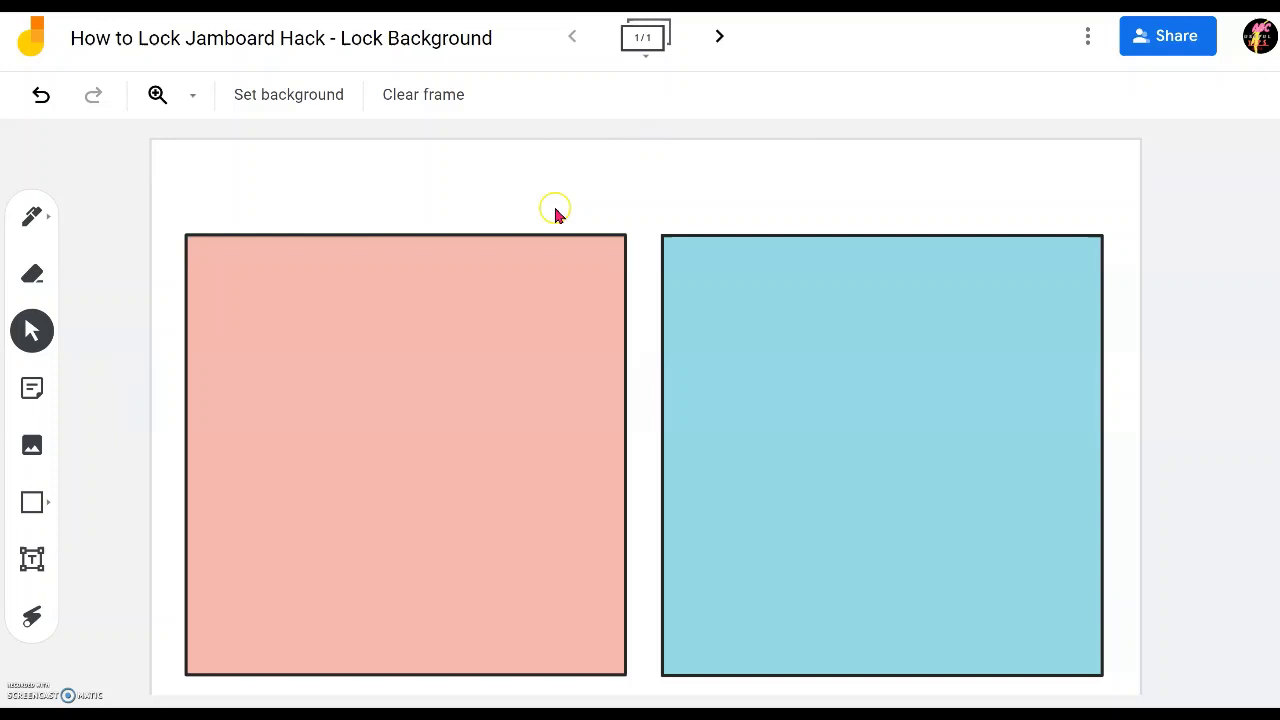
# Step: Add a text box in the space above the two squares and set its text style to Subtitle
pyautogui.click(34, 460)
pyautogui.click(32, 562)
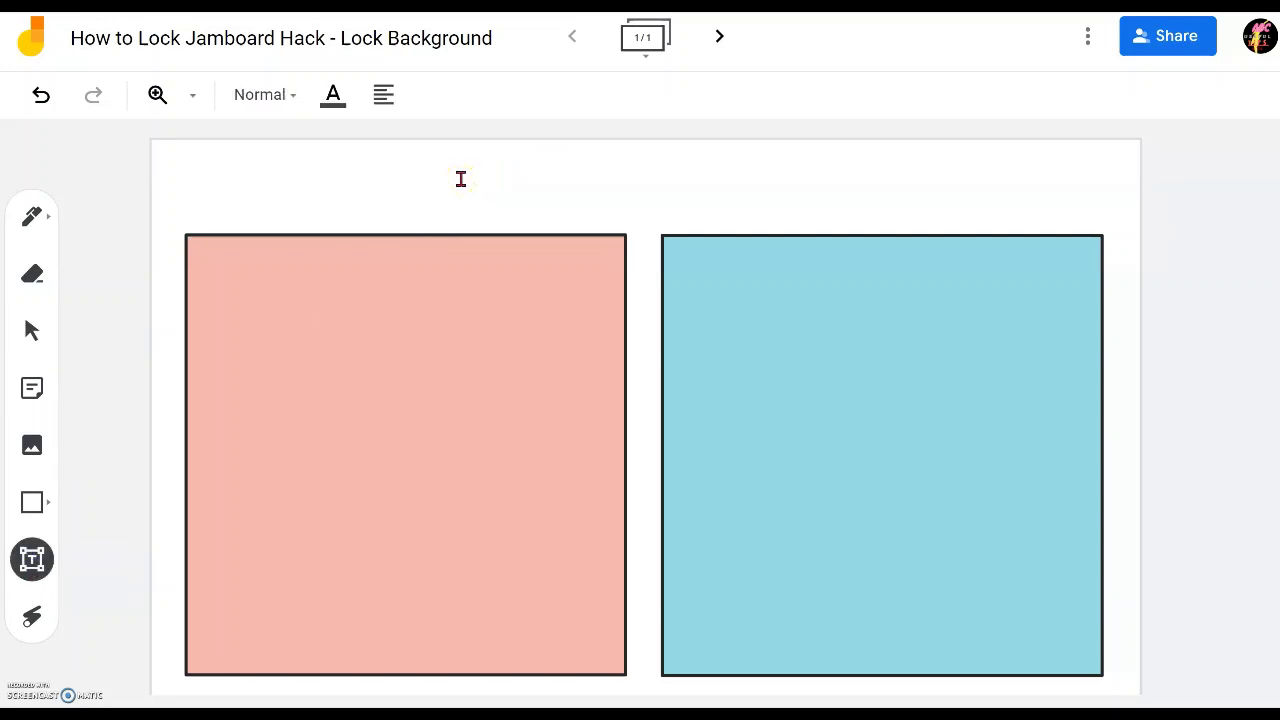
pyautogui.click(461, 178)
pyautogui.click(780, 165)
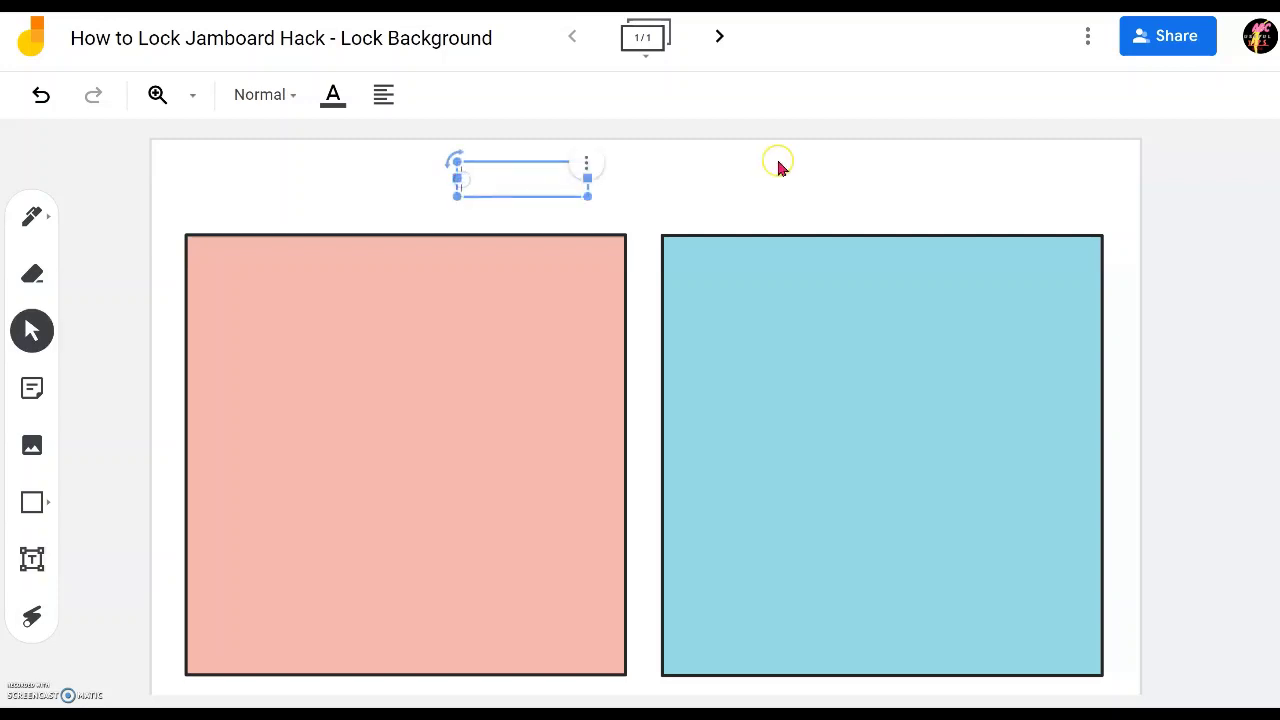
pyautogui.click(528, 173)
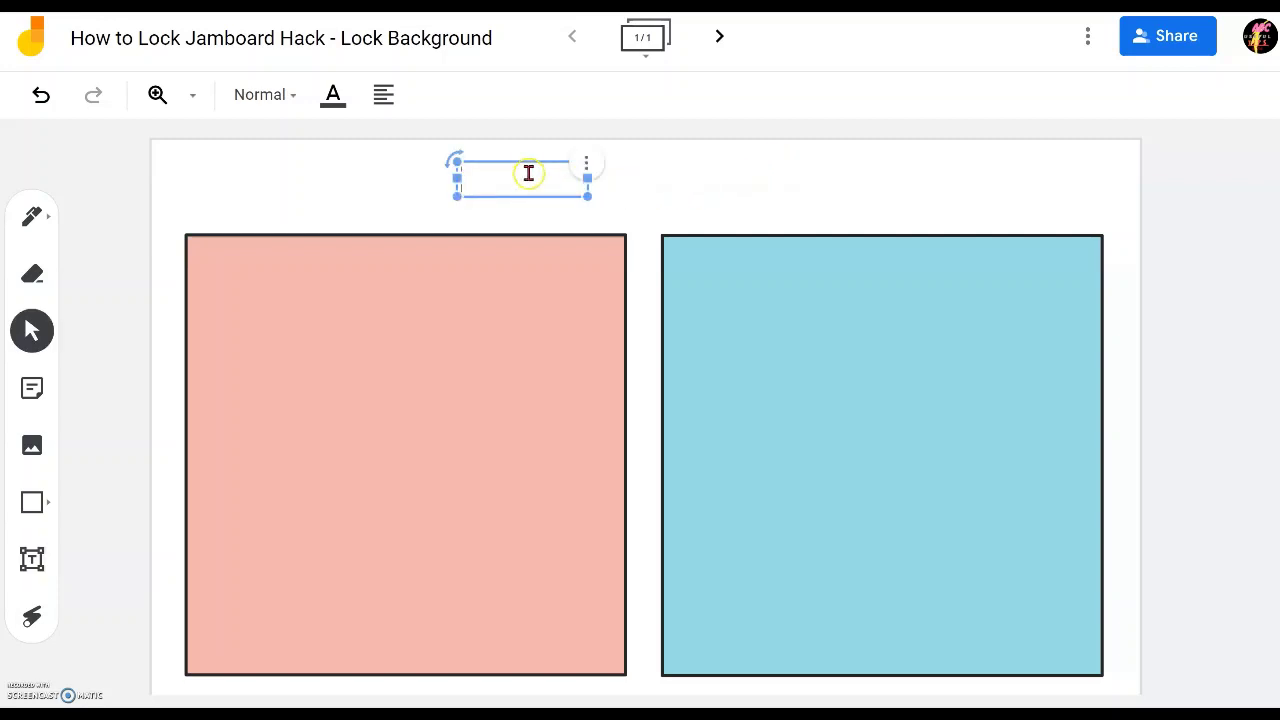
pyautogui.click(296, 97)
pyautogui.click(340, 310)
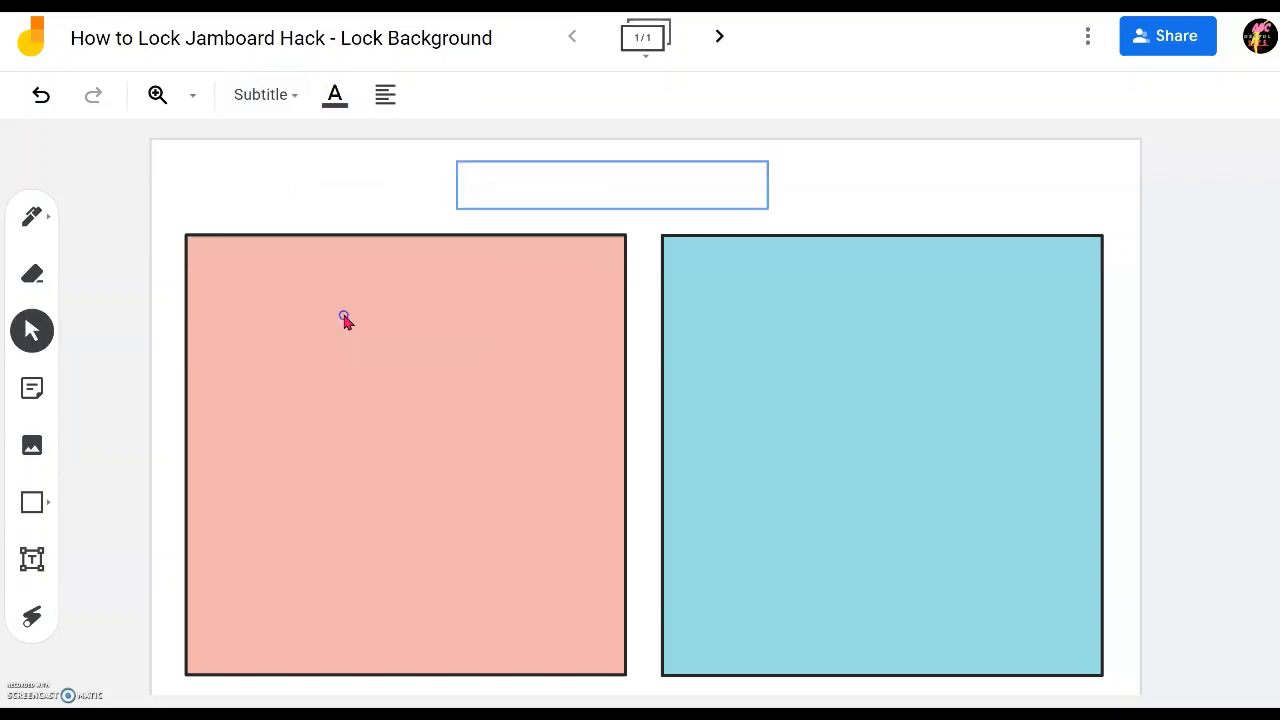
pyautogui.click(482, 208)
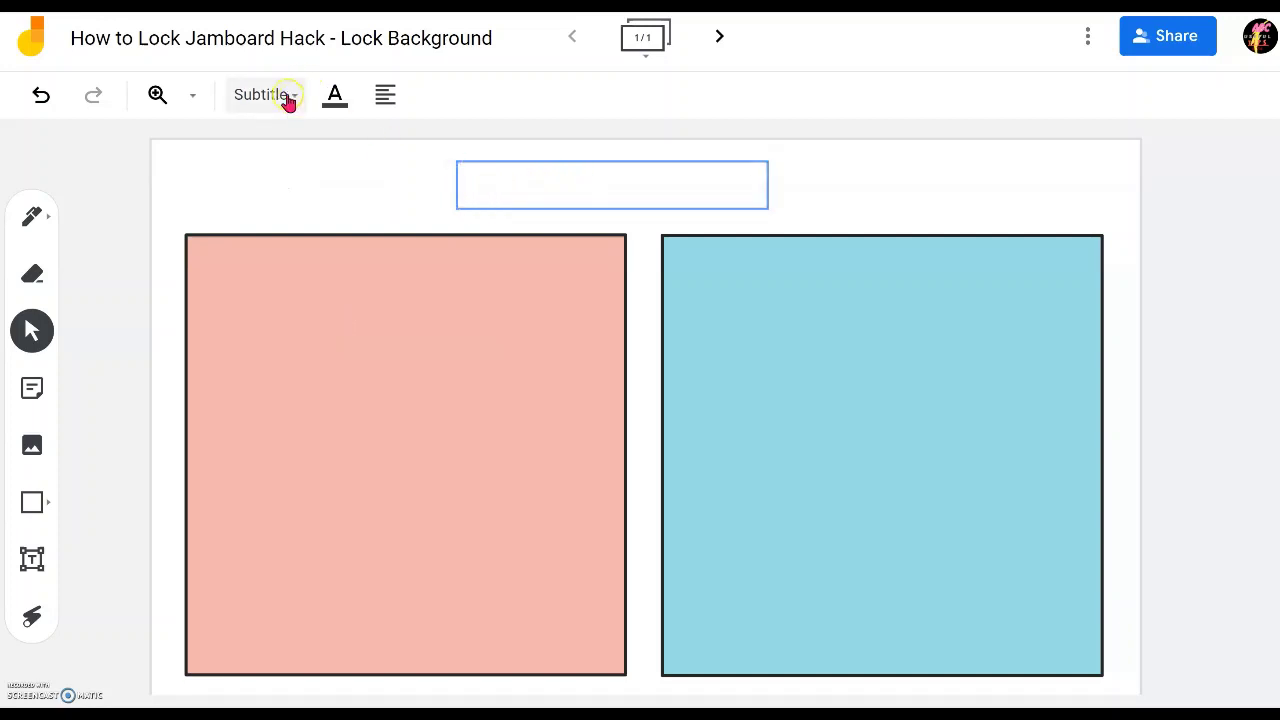
pyautogui.click(518, 183)
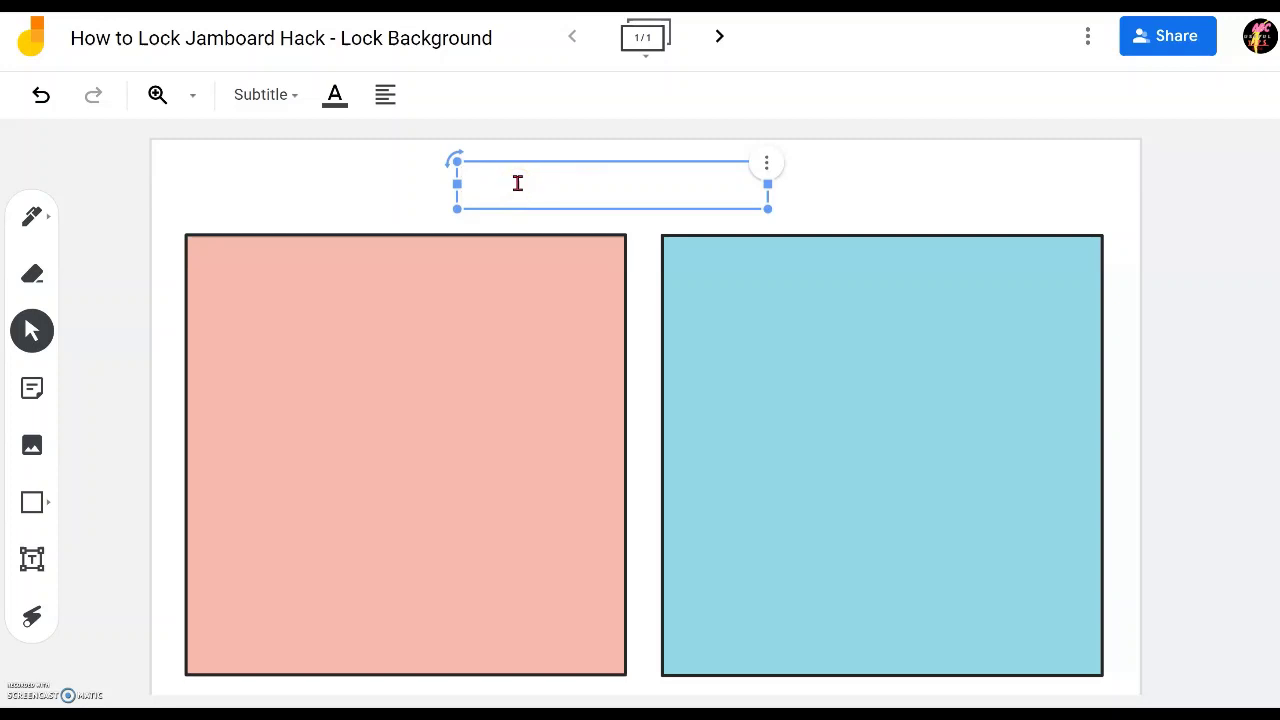
# Step: Enter the title "SURE or NOT" in the text box above the squares
pyautogui.write('Sure or NOT')
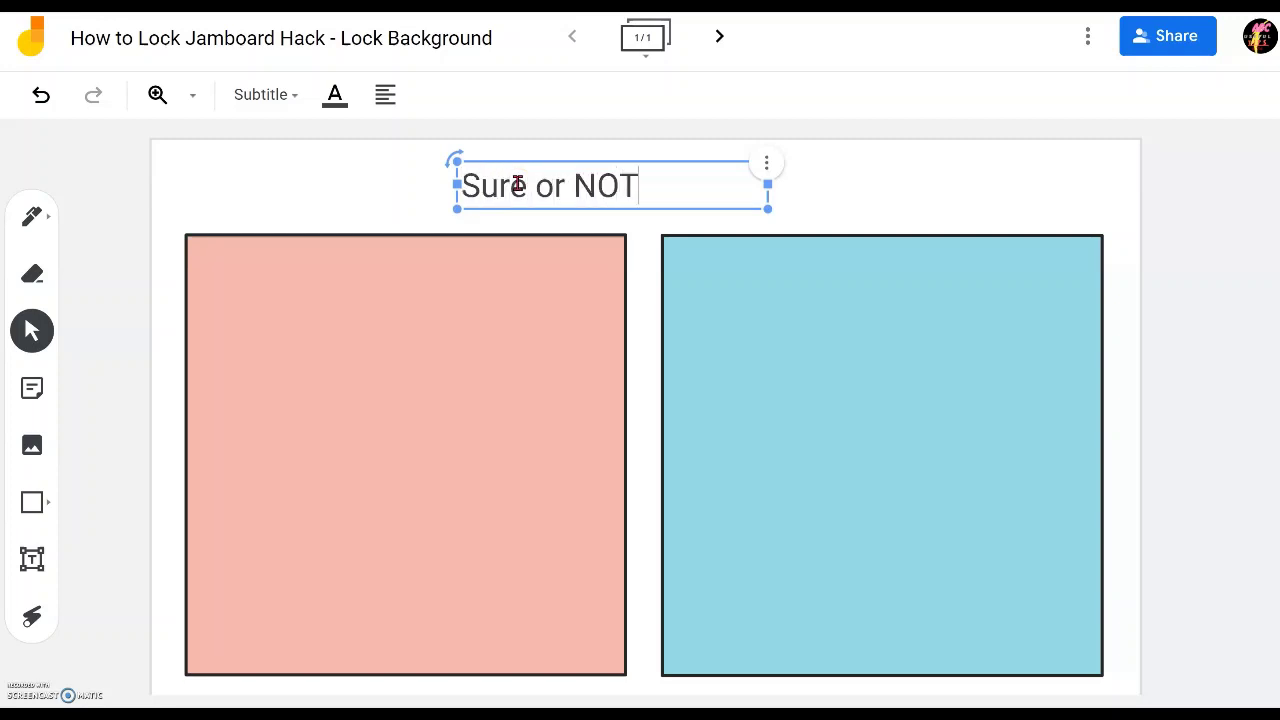
pyautogui.press('BackSpace')
pyautogui.press('BackSpace')
pyautogui.press('BackSpace')
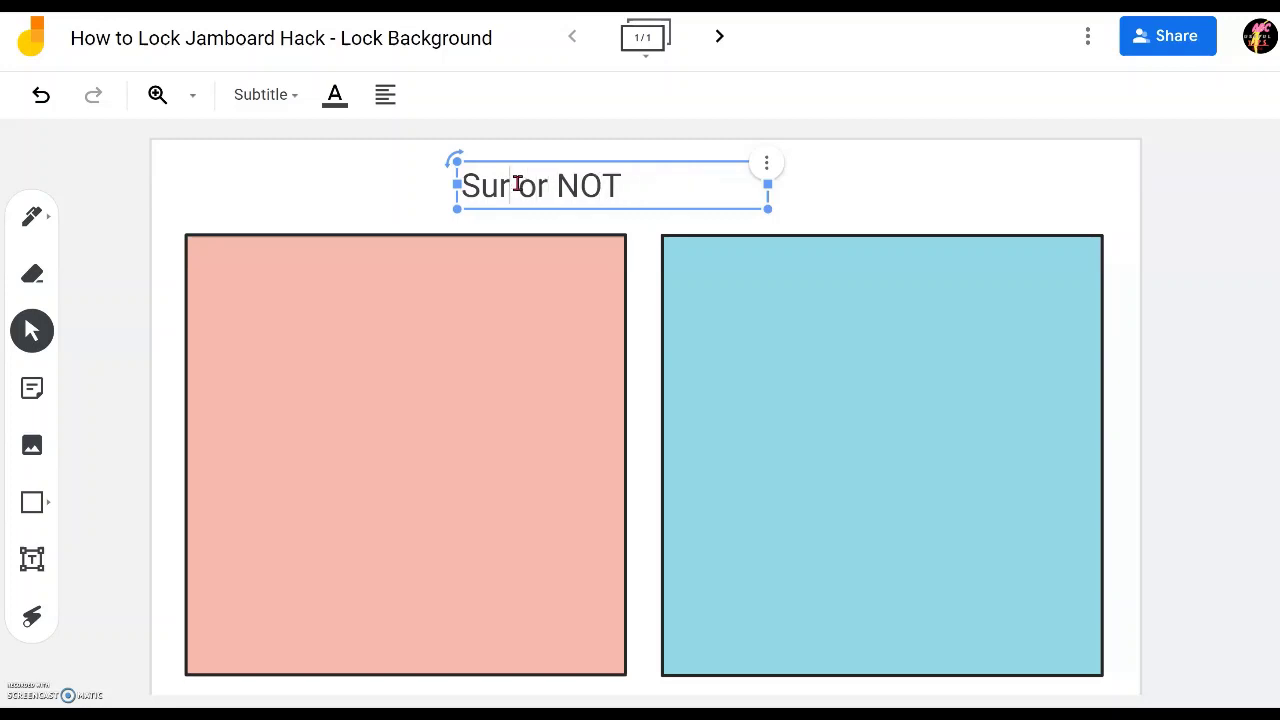
pyautogui.write('URE')
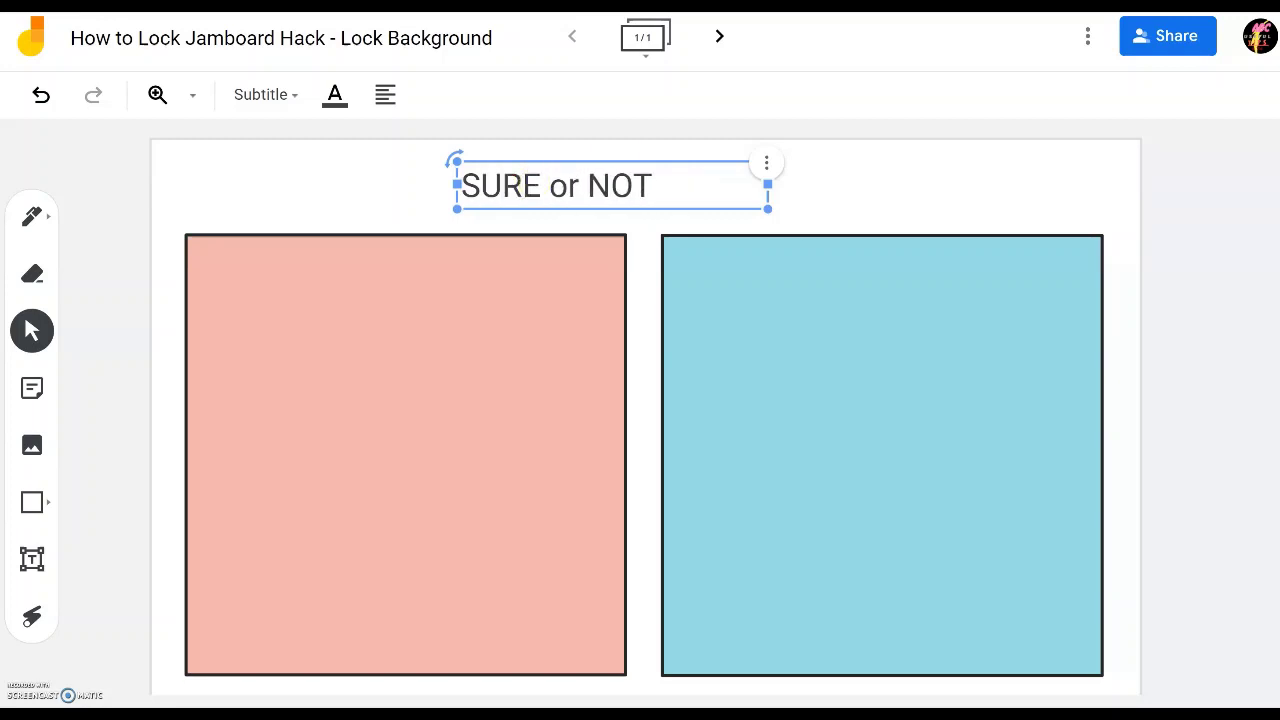
# Step: Move the title text box to the right so it sits centred above the two squares
pyautogui.moveTo(703, 160); pyautogui.dragTo(745, 163)
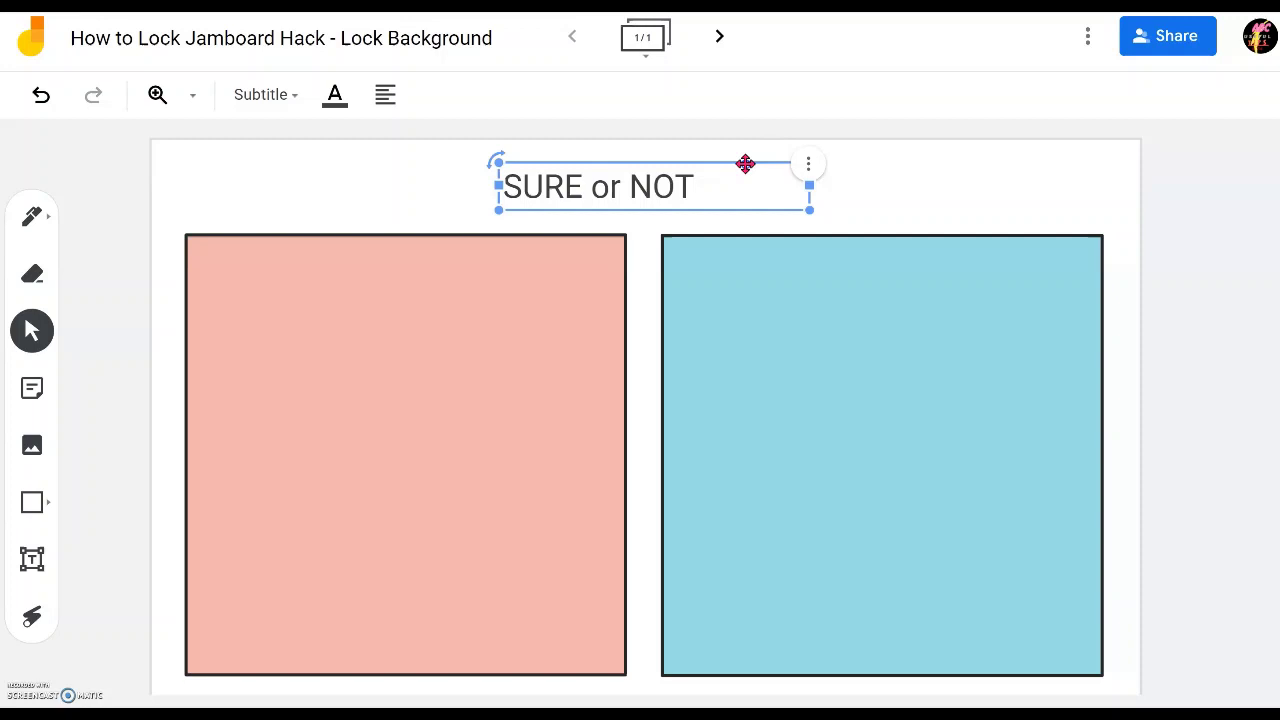
pyautogui.click(831, 223)
pyautogui.click(691, 197)
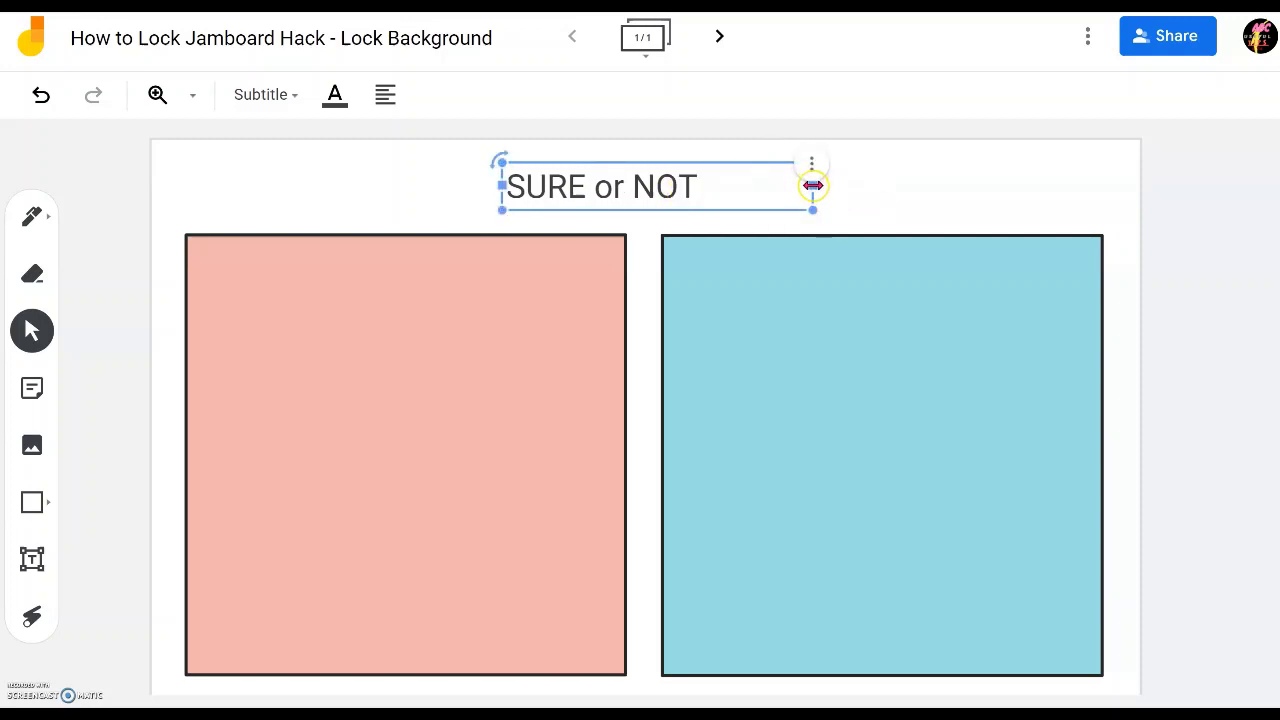
# Step: Narrow the title text box to fit its text, then enlarge it to fill the space above the two squares
pyautogui.moveTo(811, 186); pyautogui.dragTo(716, 189)
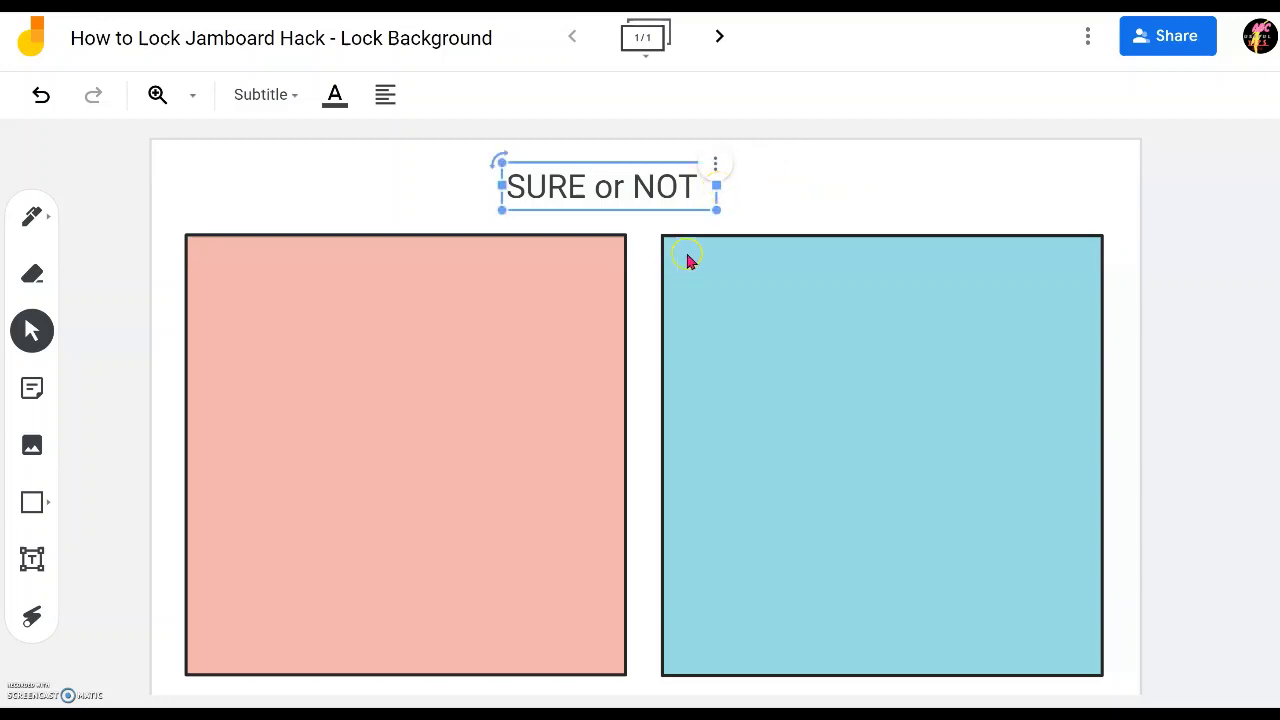
pyautogui.click(714, 208)
pyautogui.moveTo(714, 208); pyautogui.dragTo(851, 273)
pyautogui.moveTo(757, 174); pyautogui.dragTo(728, 155)
pyautogui.moveTo(818, 210); pyautogui.dragTo(840, 216)
pyautogui.moveTo(777, 174); pyautogui.dragTo(776, 178)
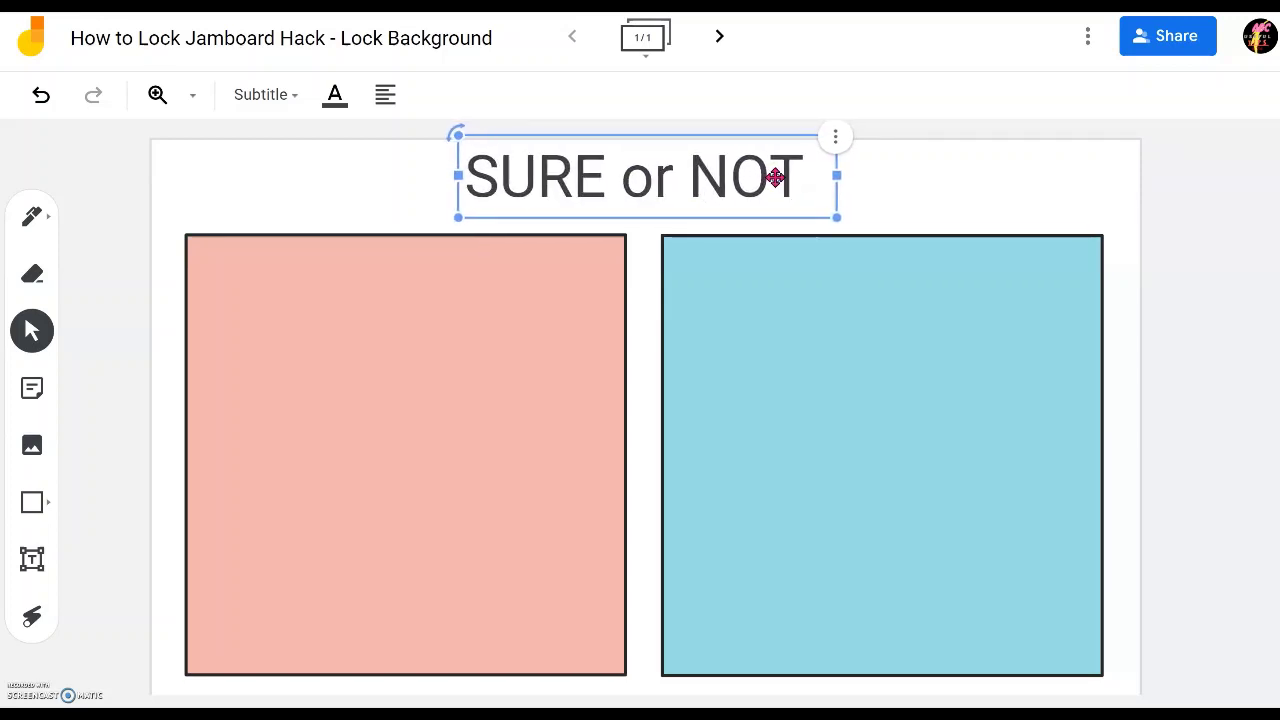
# Step: Set the title's text style to Display and its text colour to orange-yellow
pyautogui.click(103, 437)
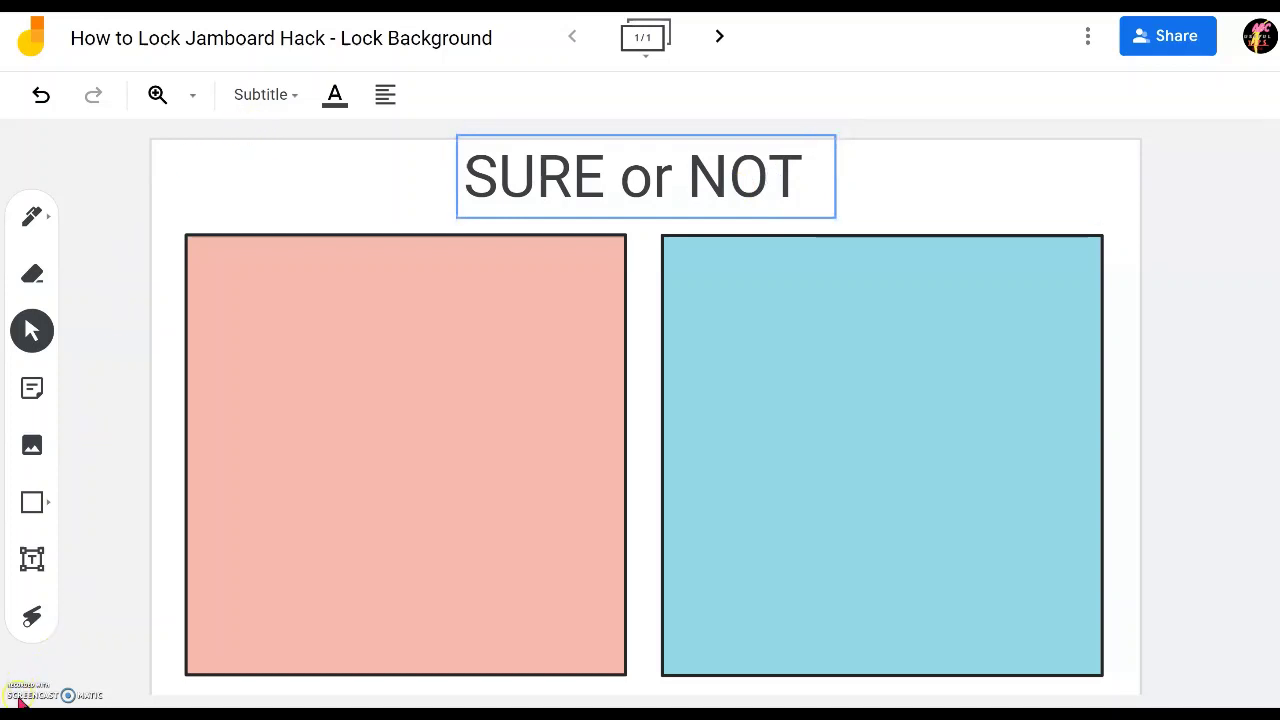
pyautogui.click(680, 177)
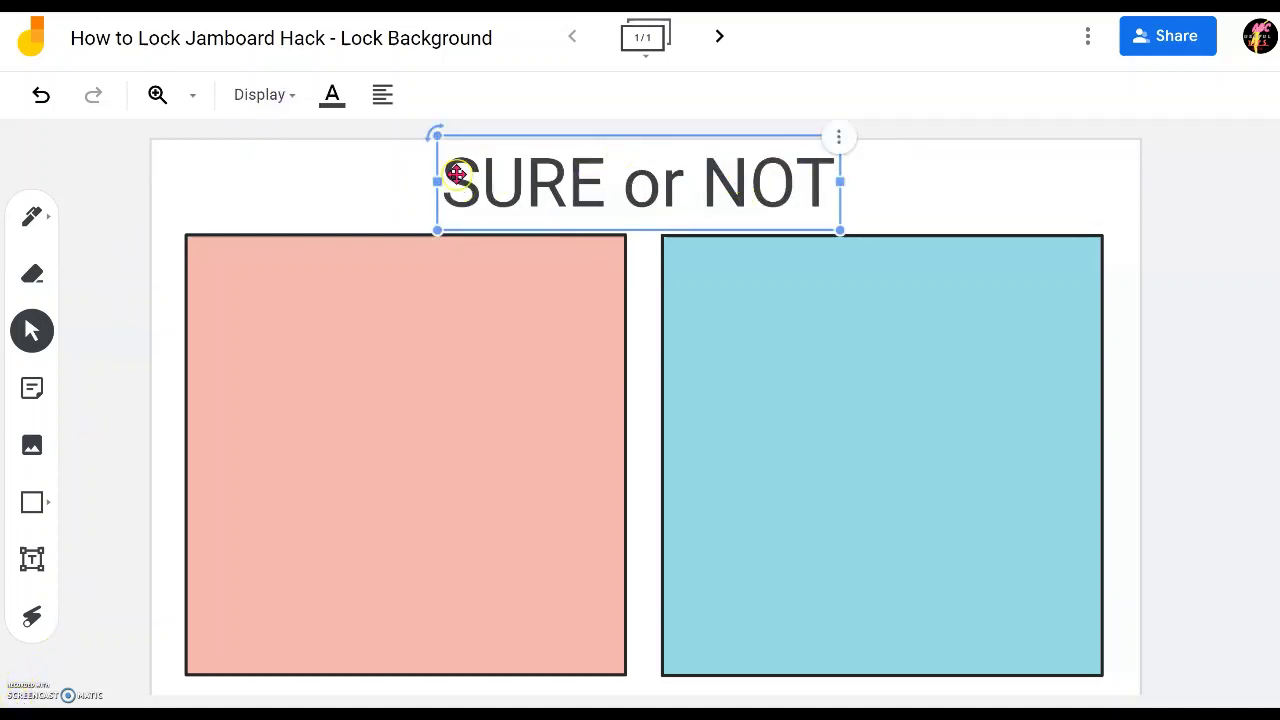
pyautogui.click(333, 97)
pyautogui.click(333, 95)
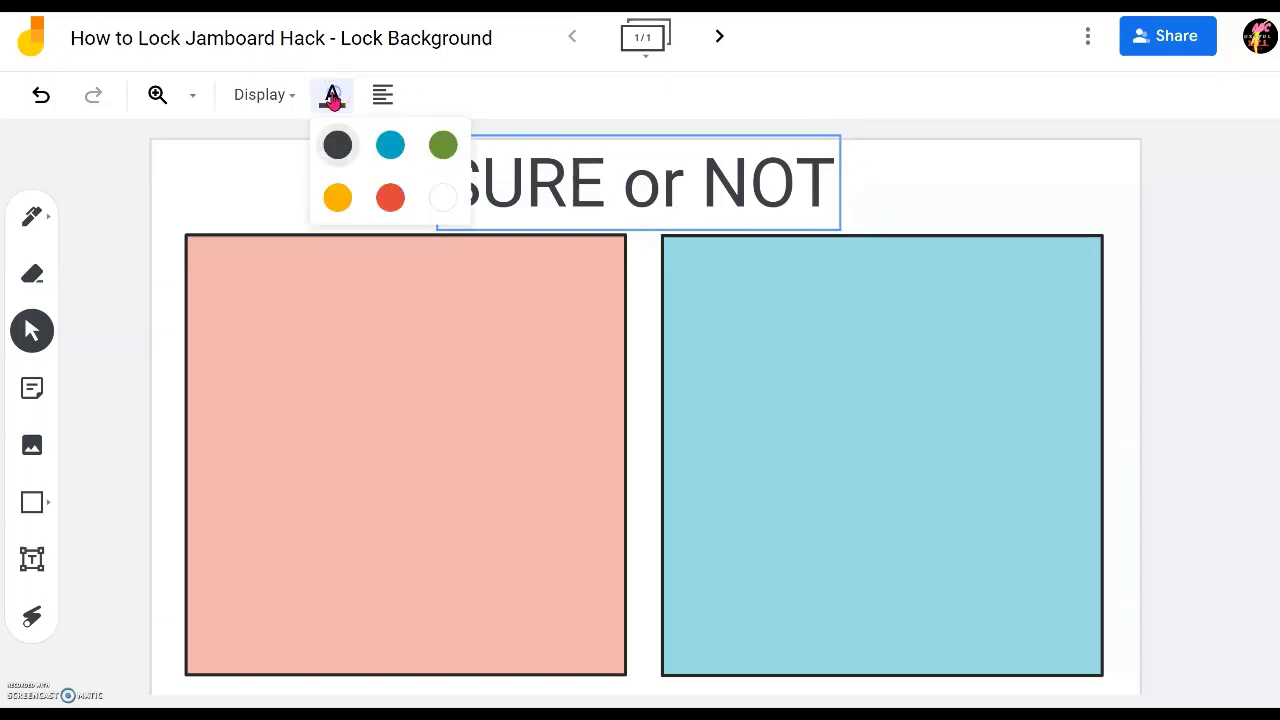
pyautogui.click(337, 197)
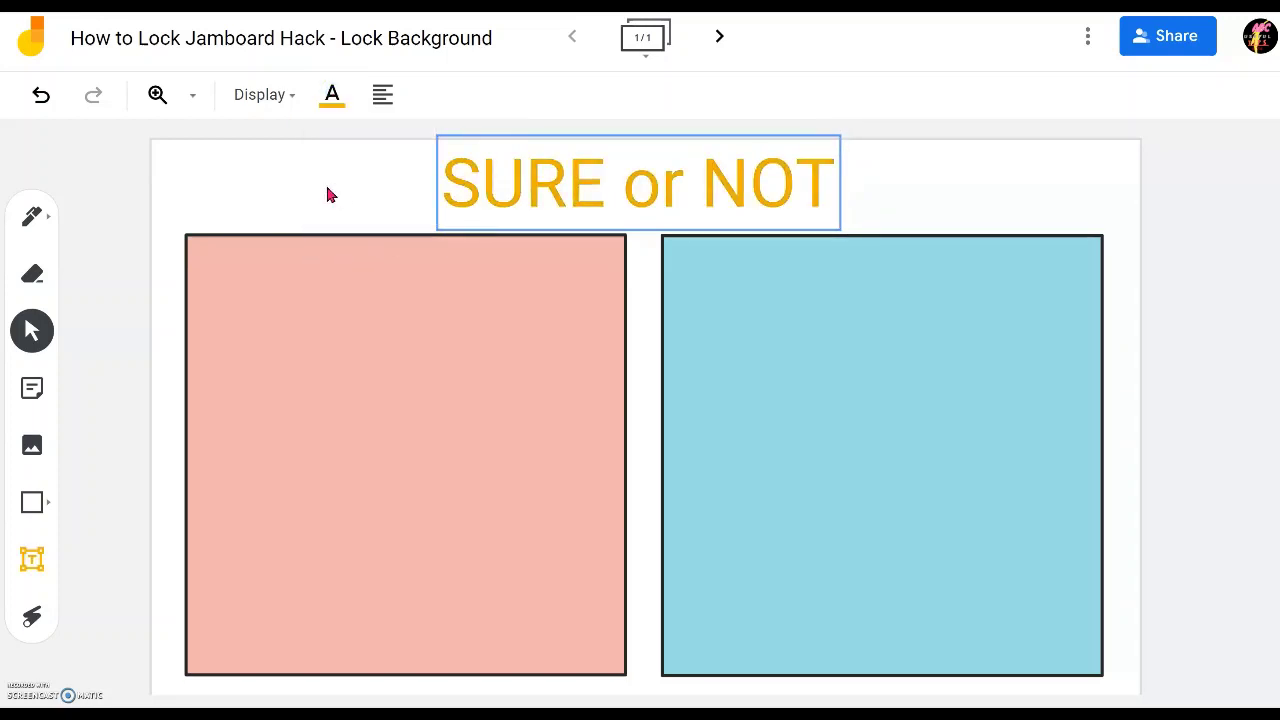
pyautogui.click(326, 192)
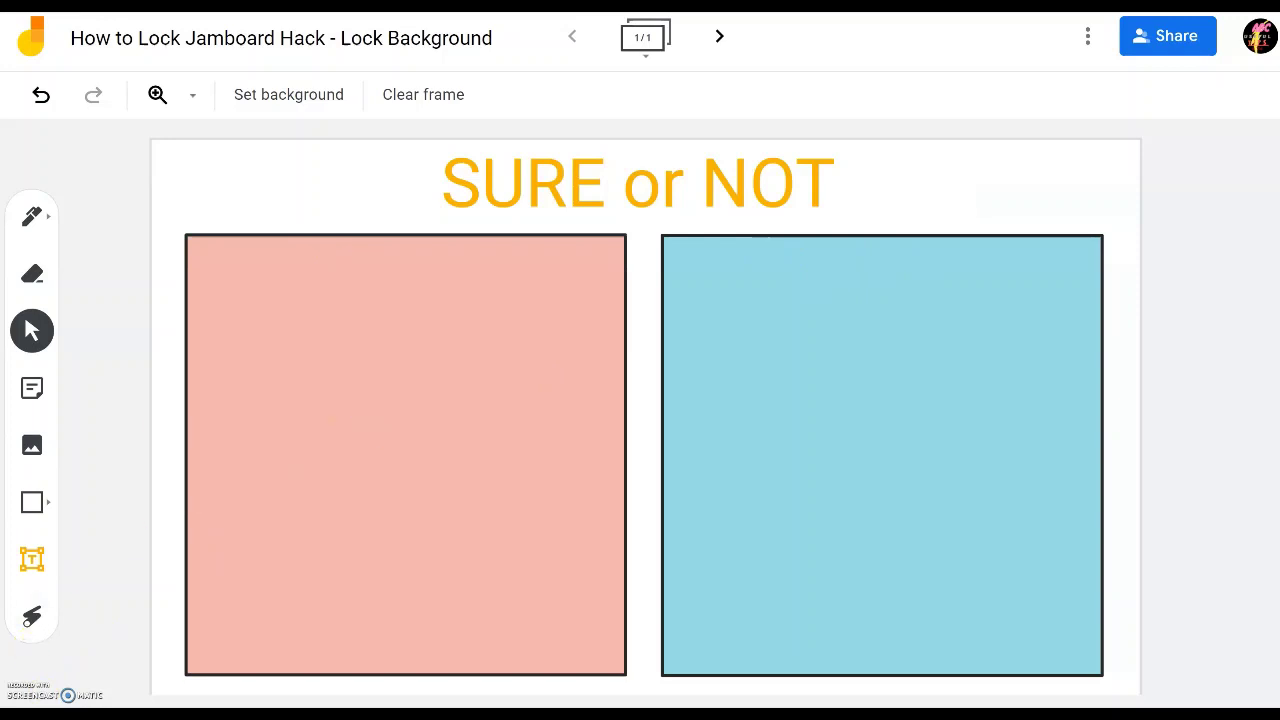
# Step: Add a text box at the upper edge of the pink square with red text in the Normal style
pyautogui.click(35, 568)
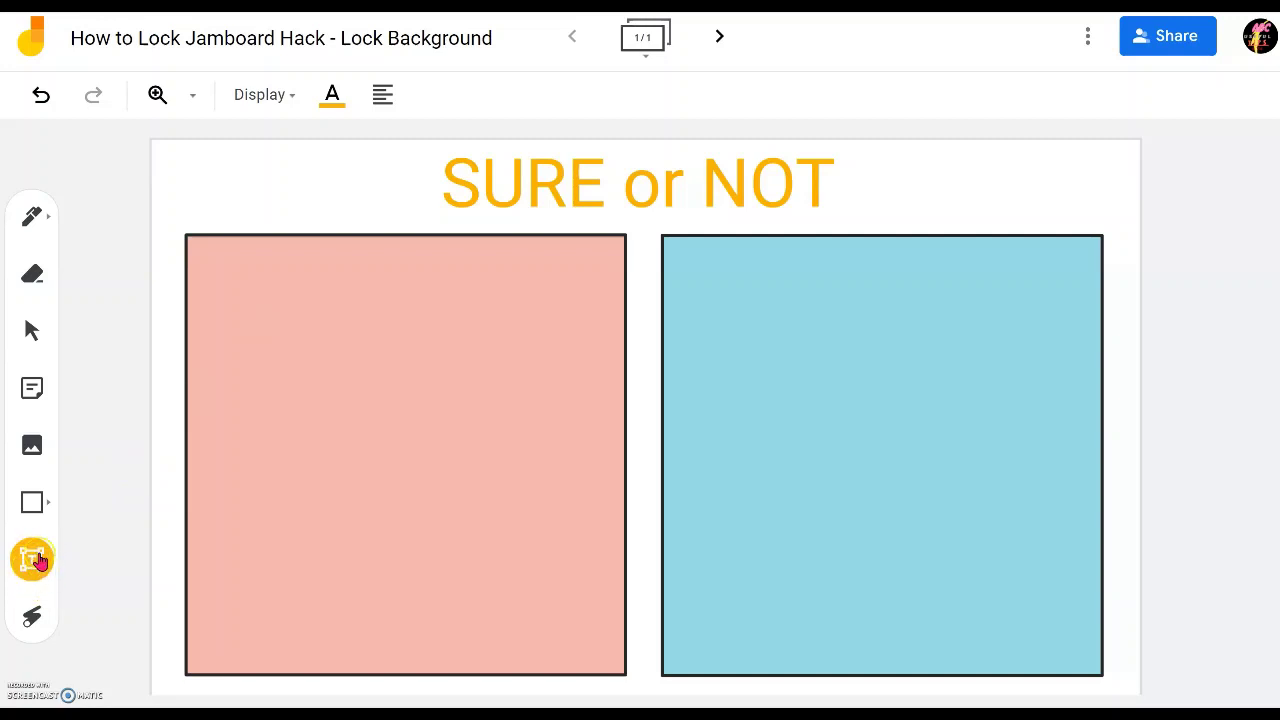
pyautogui.click(334, 100)
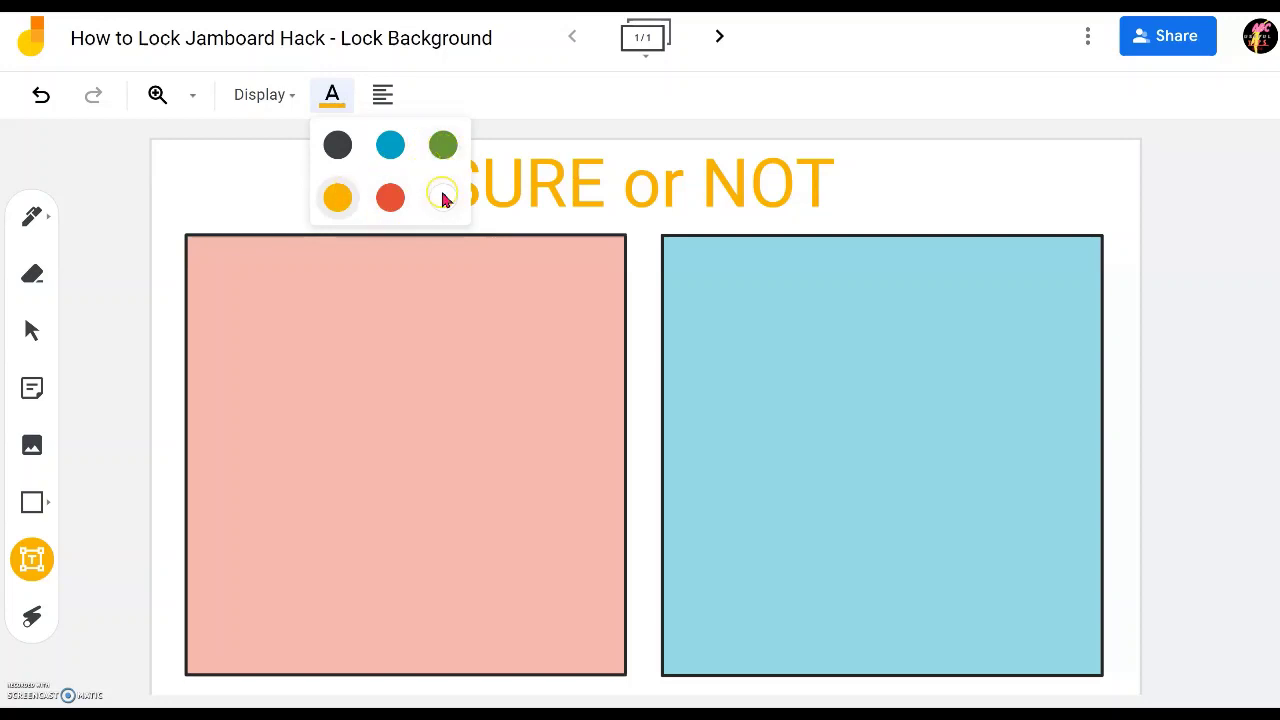
pyautogui.click(391, 198)
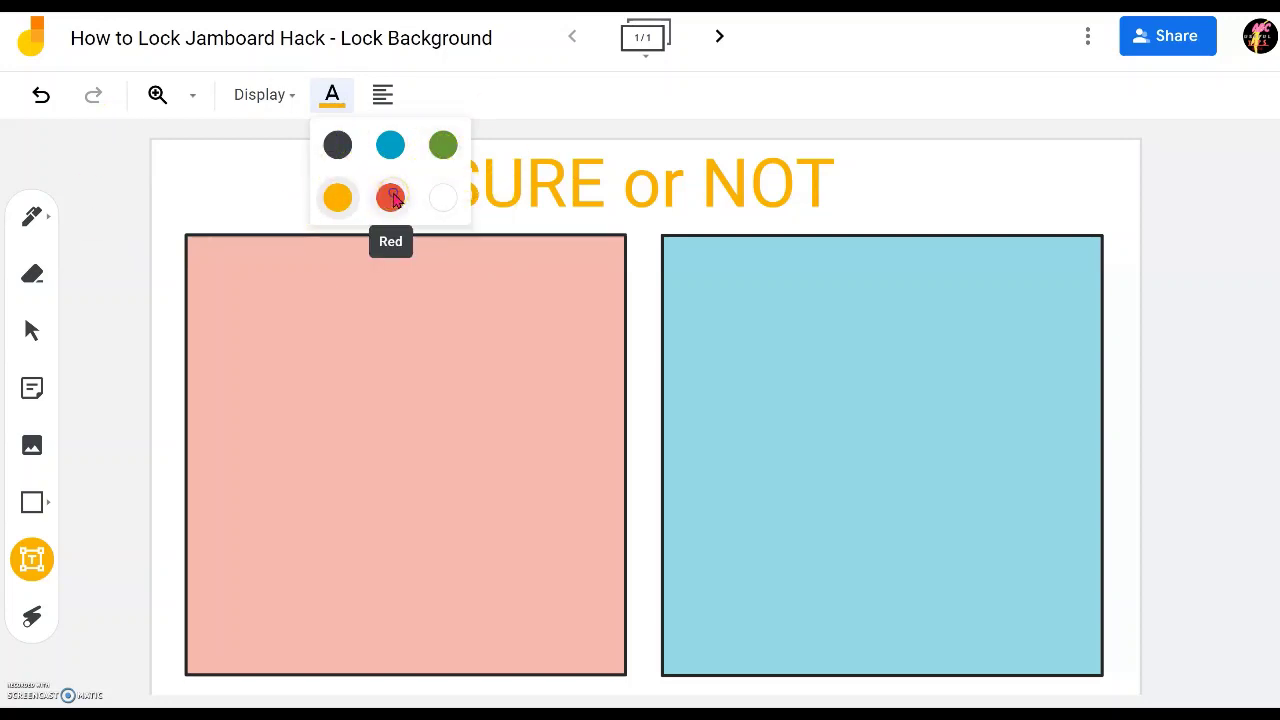
pyautogui.click(318, 257)
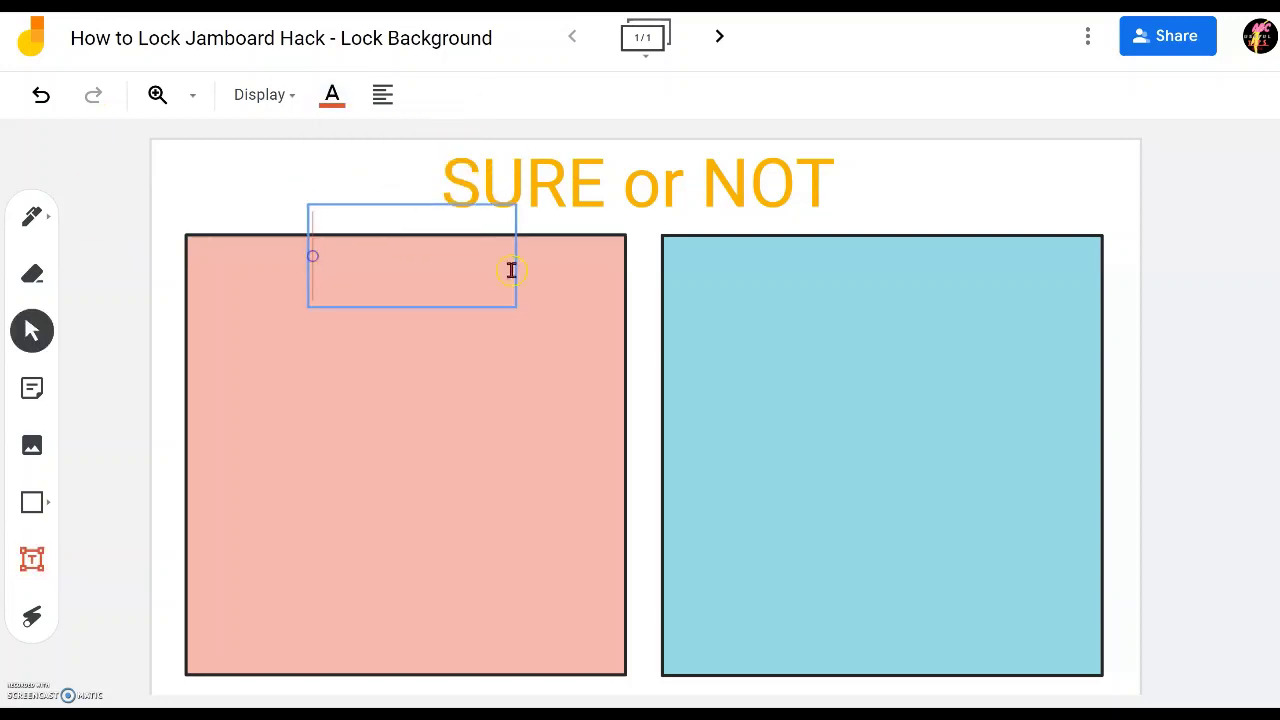
pyautogui.click(291, 94)
pyautogui.click(306, 358)
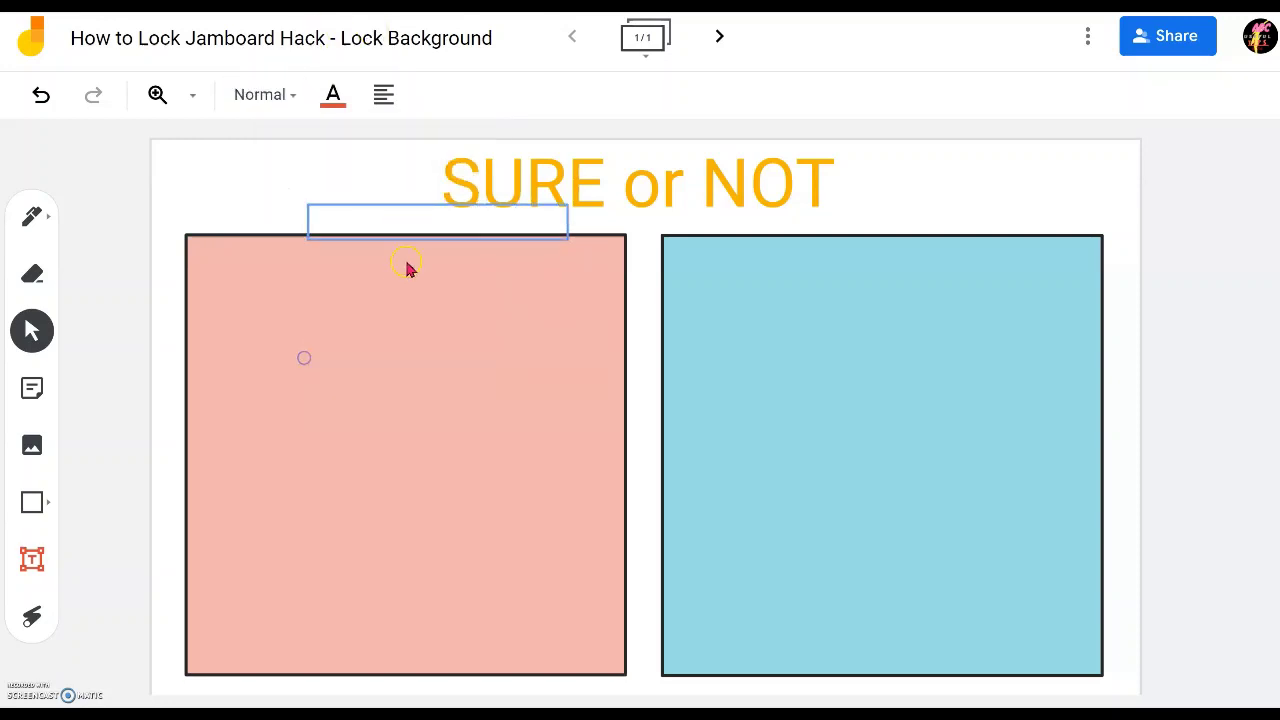
# Step: Move the new text box inside the top of the pink square and enter "SURE / What I have learnt?"
pyautogui.click(397, 214)
pyautogui.moveTo(397, 214); pyautogui.dragTo(371, 251)
pyautogui.click(331, 257)
pyautogui.click(390, 263)
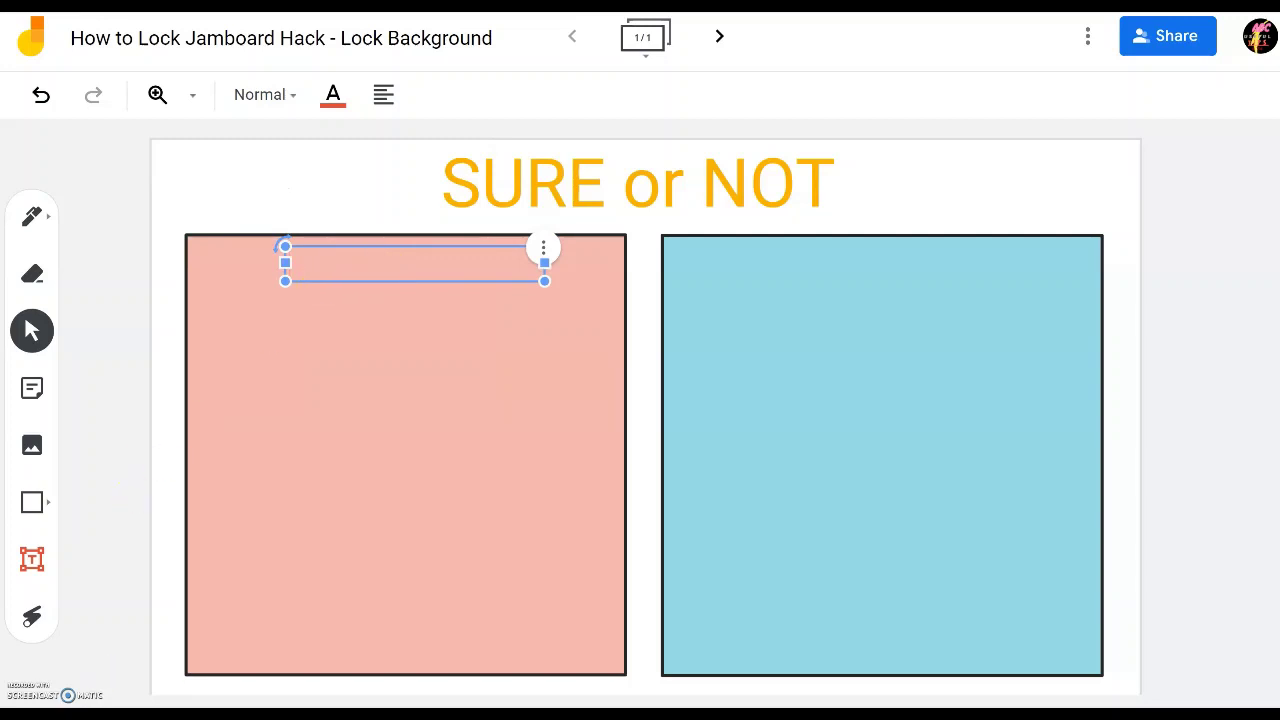
pyautogui.press('Return')
pyautogui.press('Escape')
pyautogui.click(419, 266)
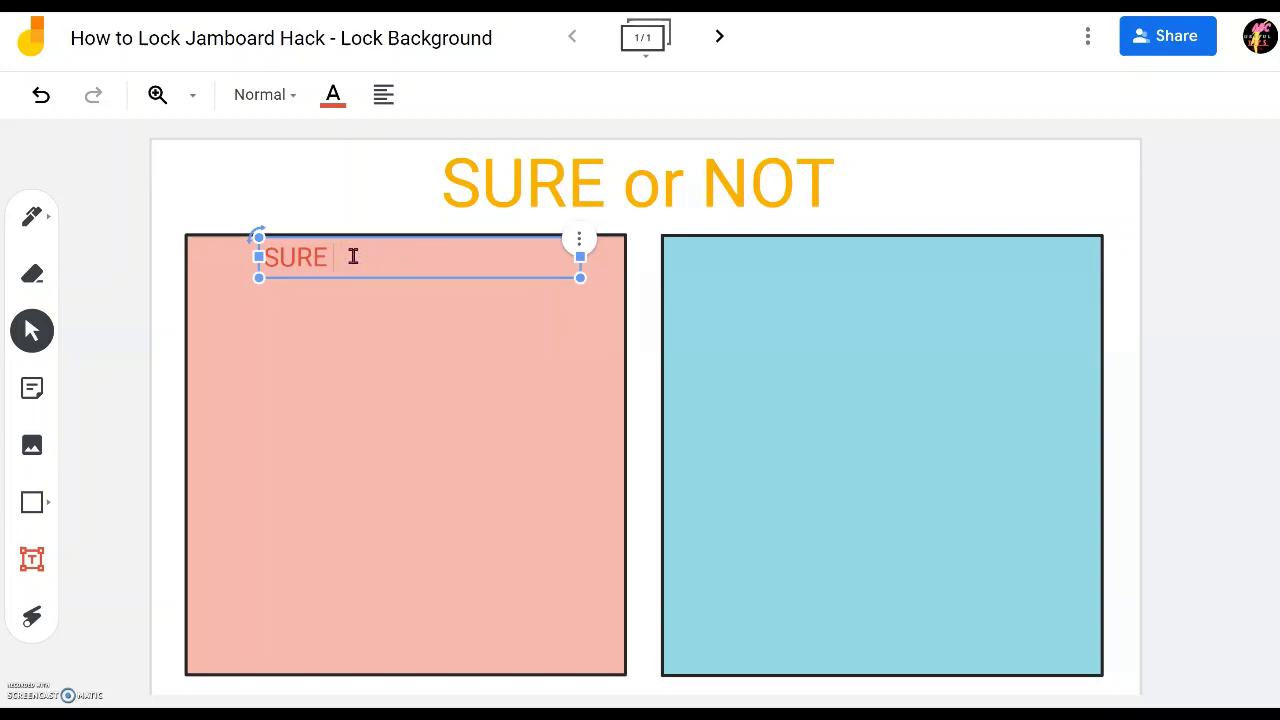
pyautogui.click(459, 262)
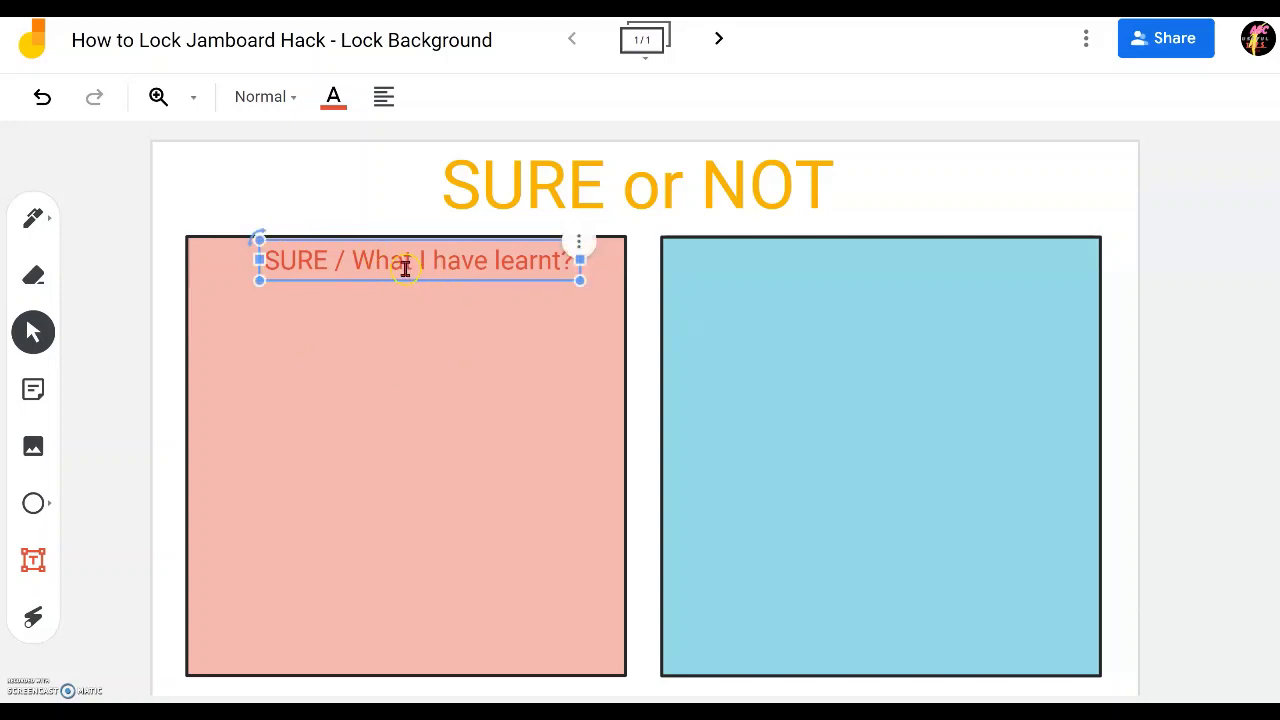
pyautogui.click(434, 342)
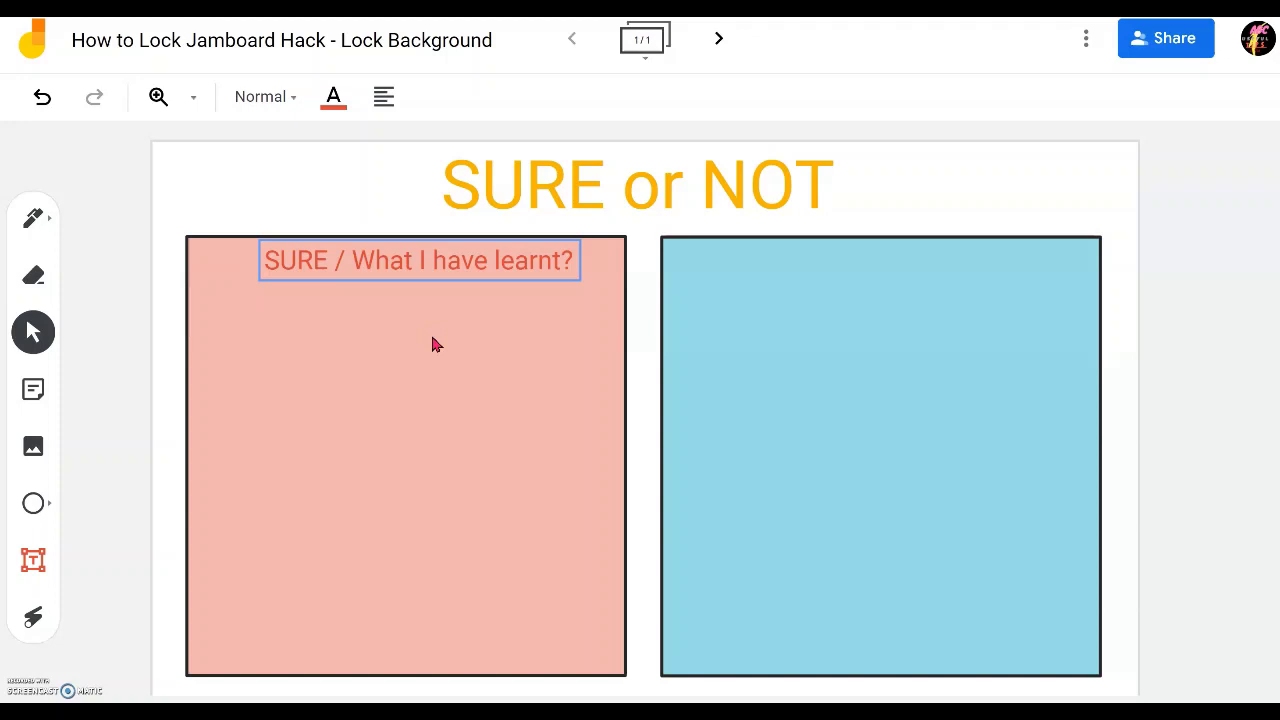
# Step: Duplicate the pink square's label and place the copy at the top of the blue square
pyautogui.click(1009, 271)
pyautogui.click(922, 277)
pyautogui.click(574, 258)
pyautogui.click(580, 245)
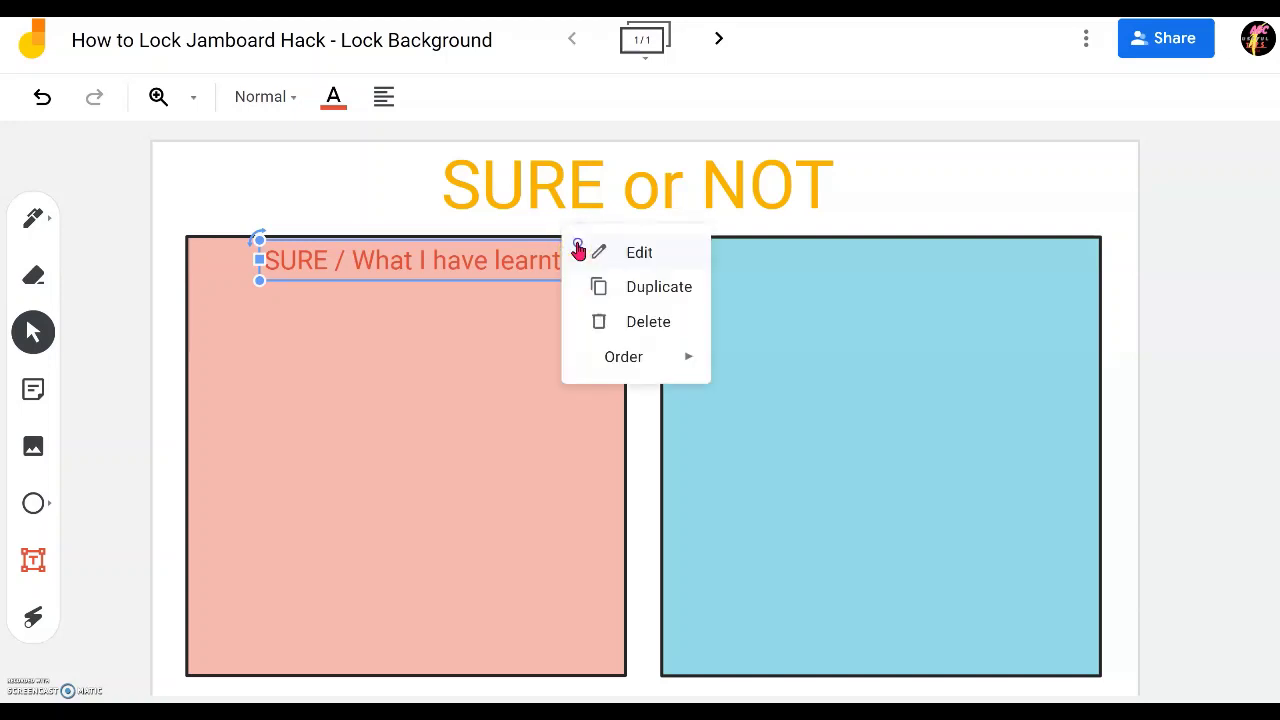
pyautogui.click(650, 289)
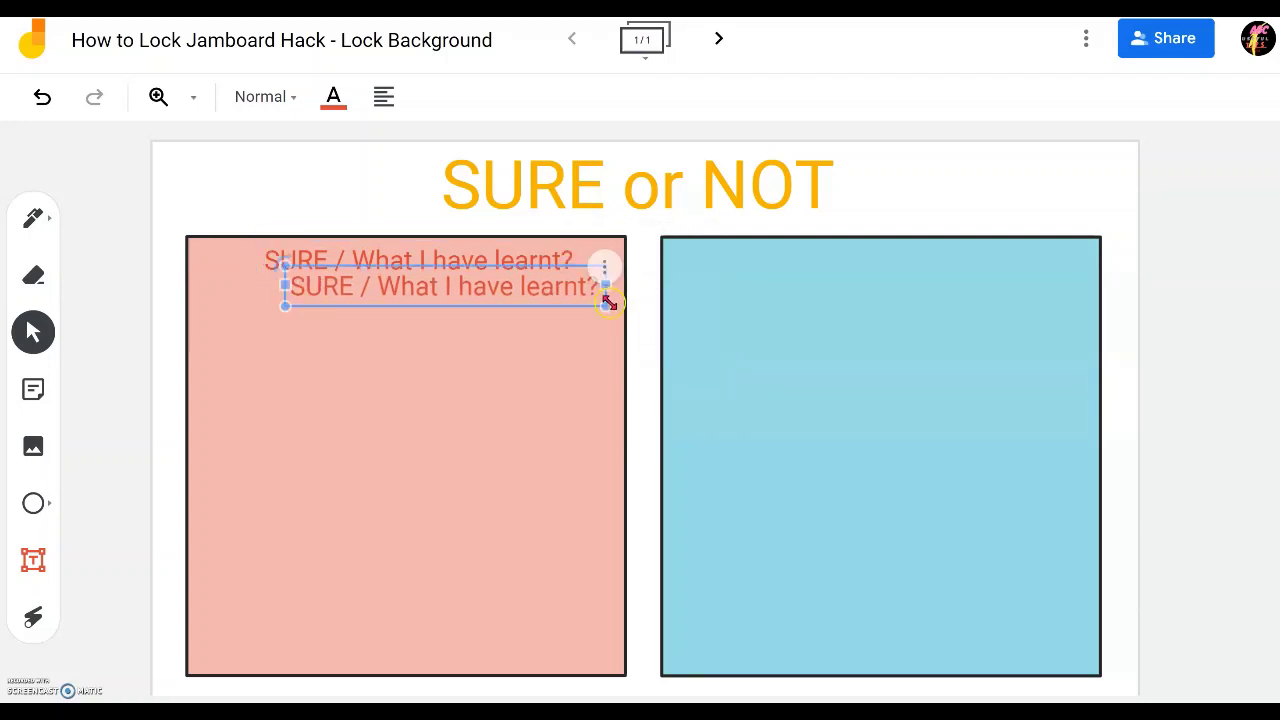
pyautogui.moveTo(566, 270); pyautogui.dragTo(1014, 243)
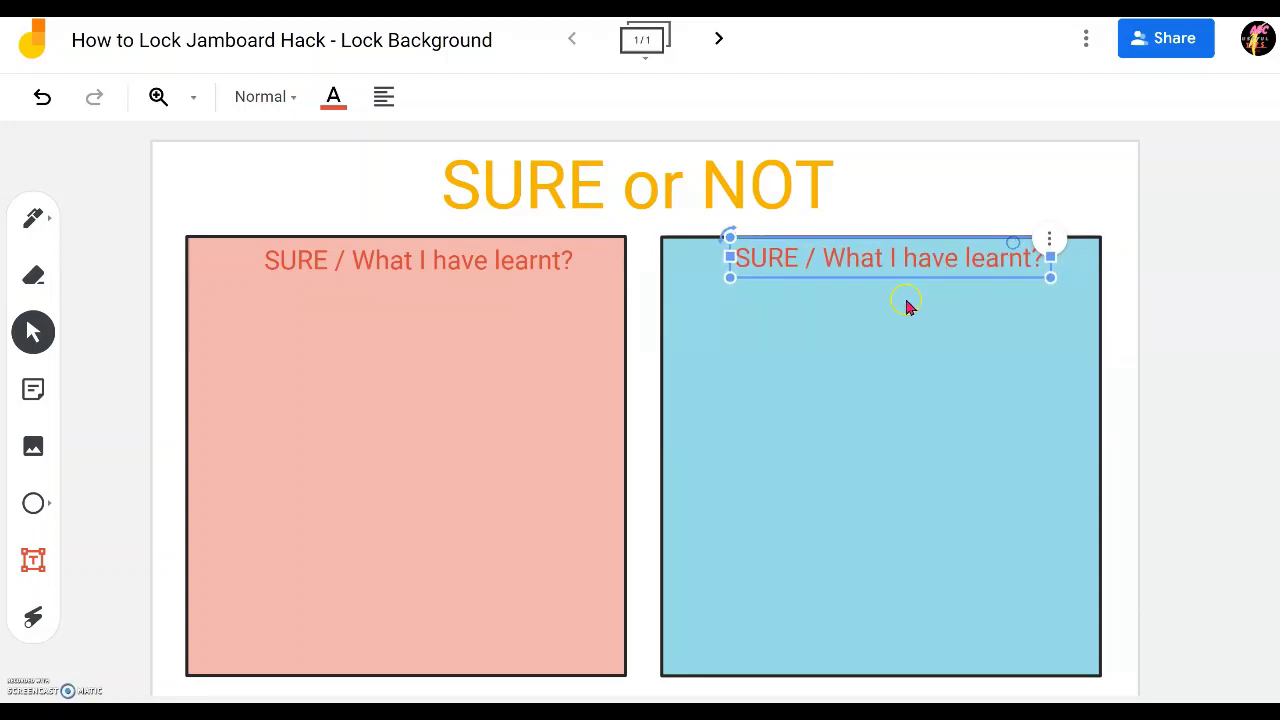
# Step: Change the text colour of the label in the blue square to blue
pyautogui.click(709, 362)
pyautogui.click(333, 96)
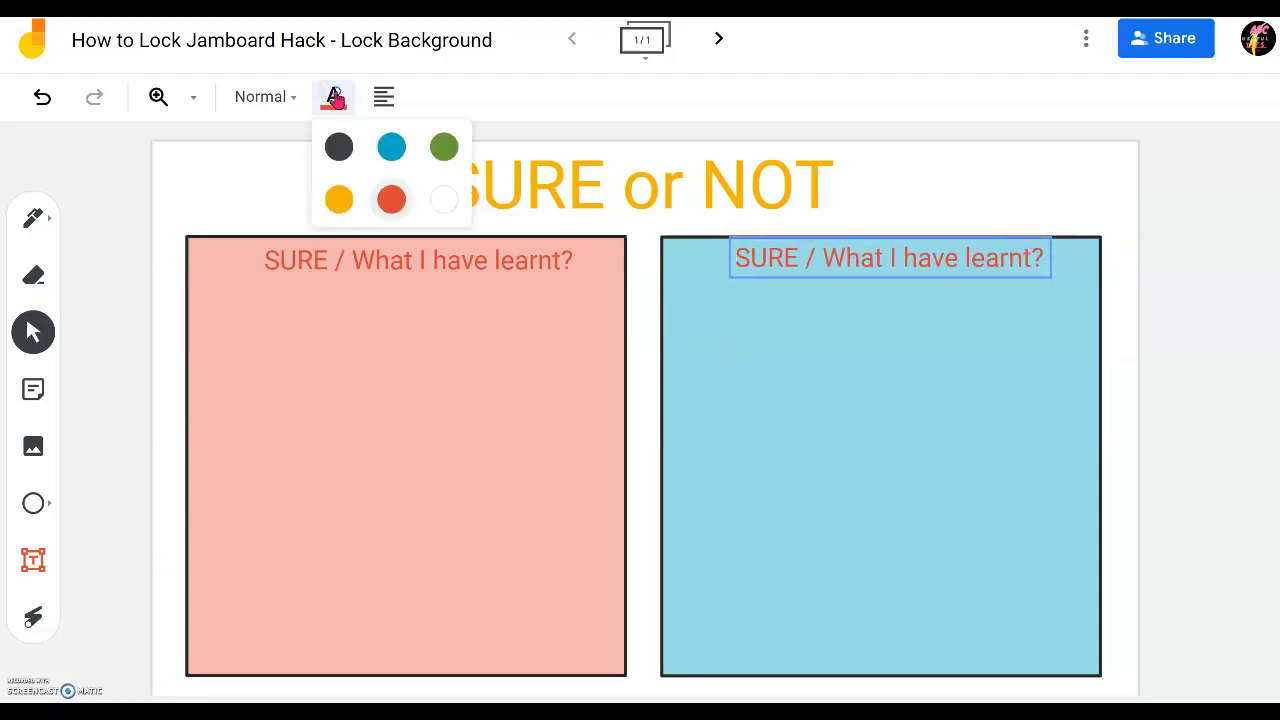
pyautogui.click(391, 146)
# Step: Reword the blue square's label to "UNSURE / What I am not certain?" and widen its box so it fits on one line
pyautogui.click(749, 263)
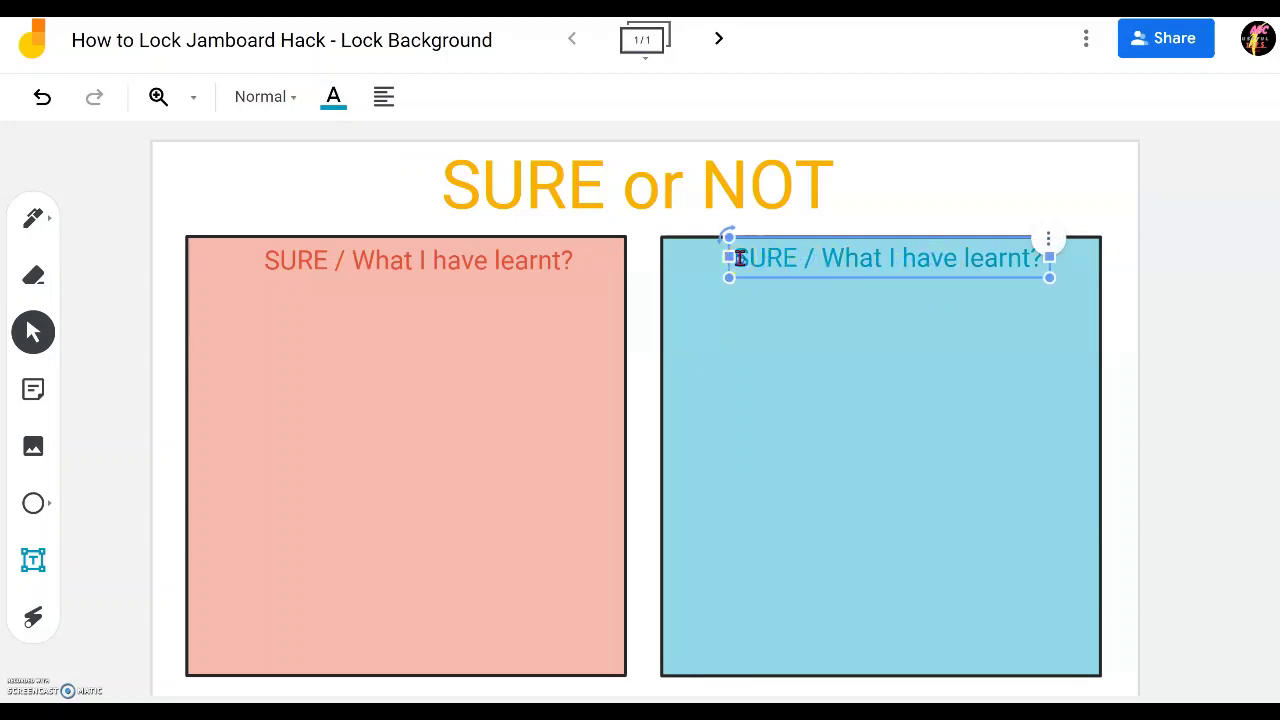
pyautogui.click(793, 257)
pyautogui.write('UN')
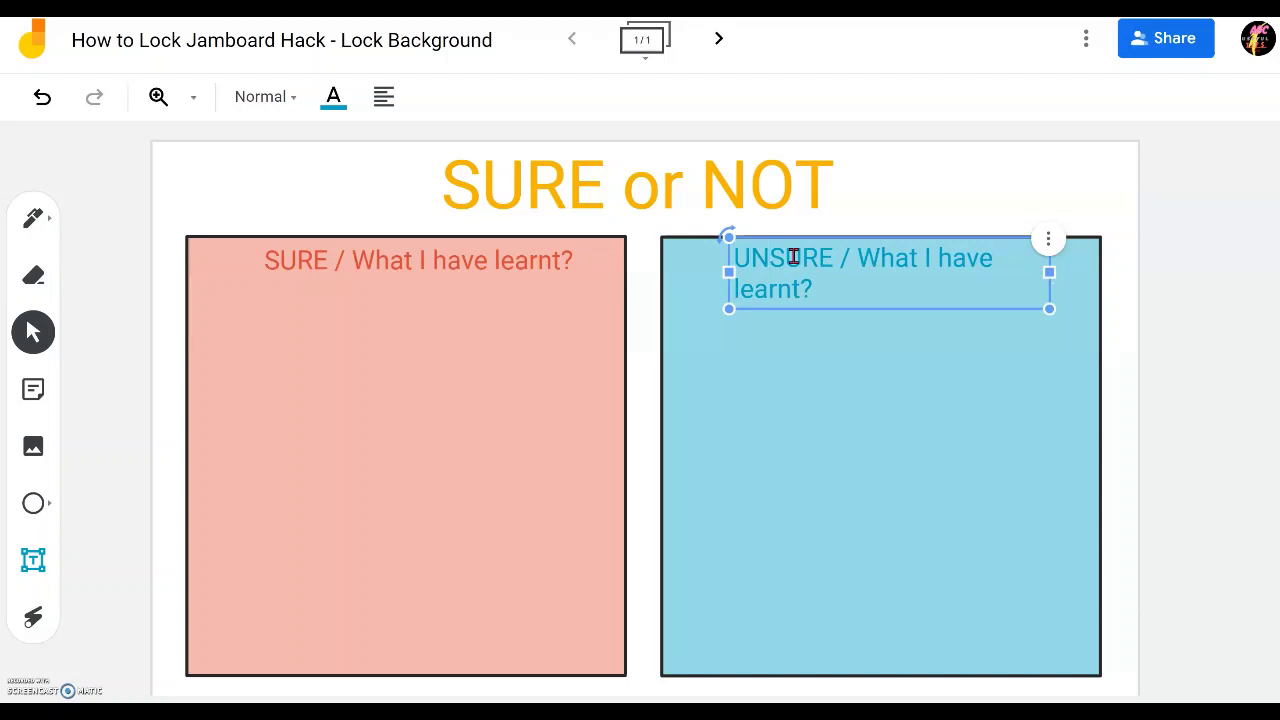
pyautogui.moveTo(1048, 273); pyautogui.dragTo(1091, 274)
pyautogui.click(976, 272)
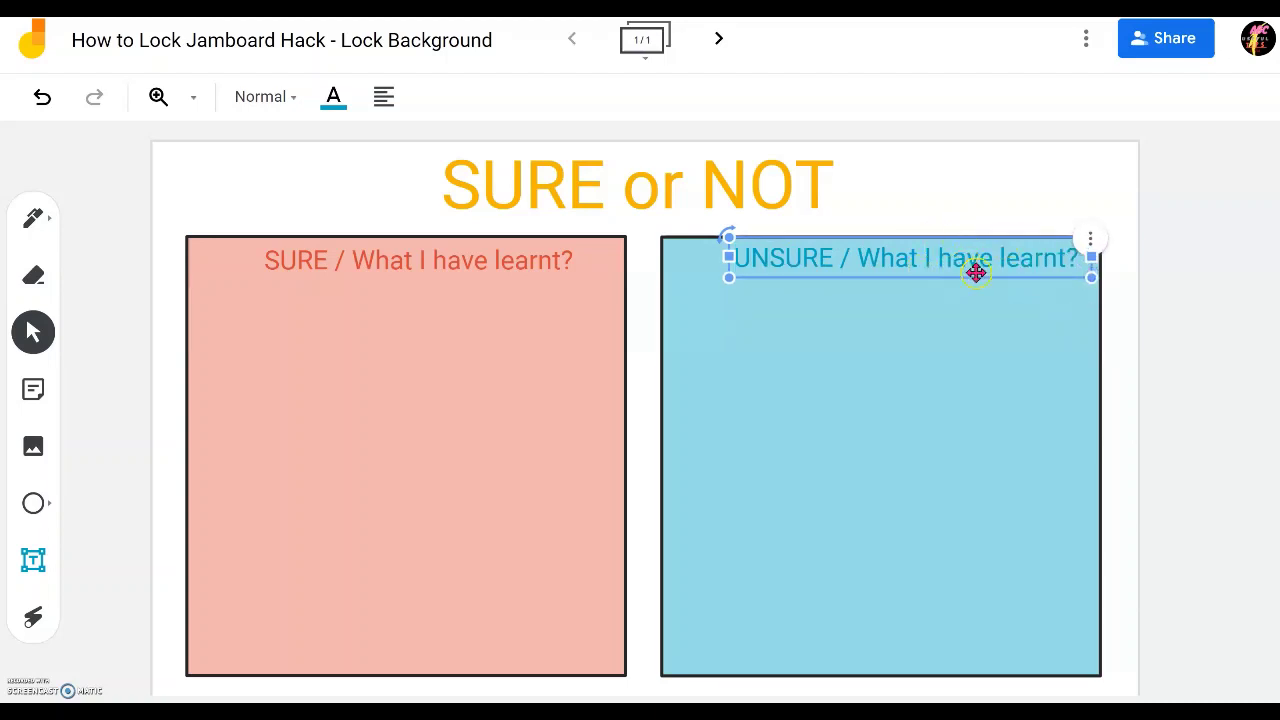
pyautogui.click(689, 331)
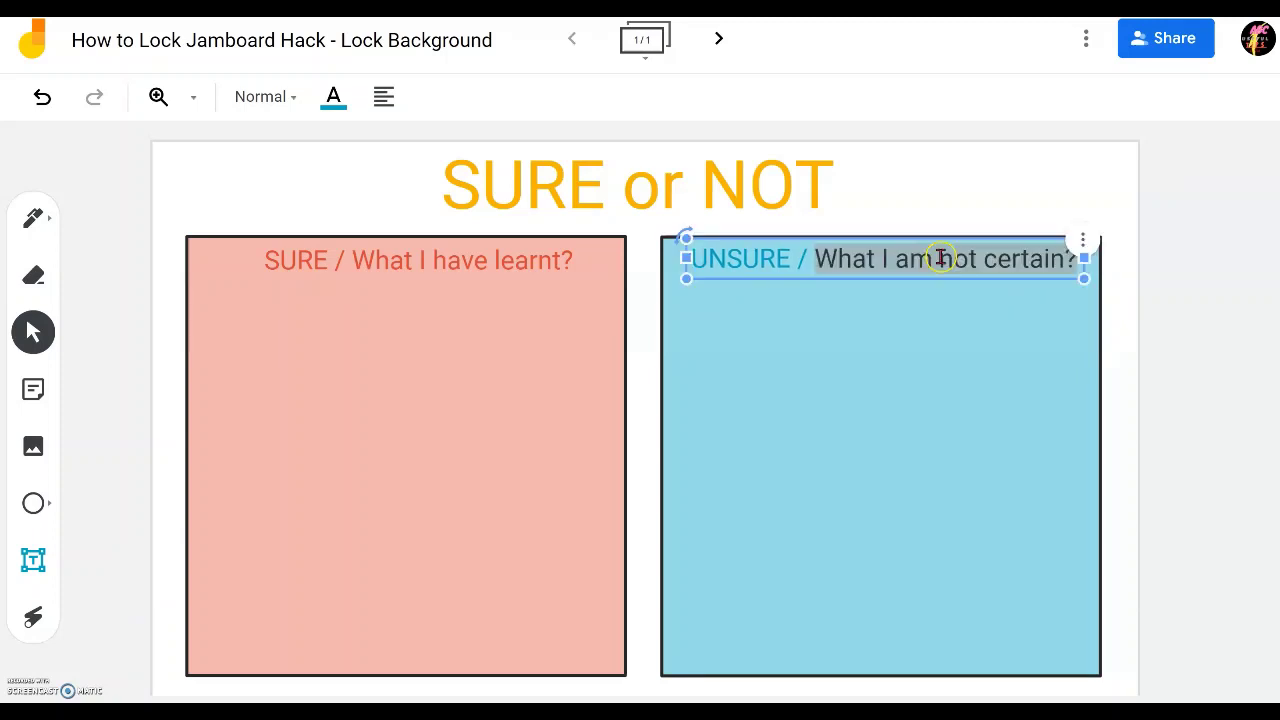
pyautogui.click(910, 320)
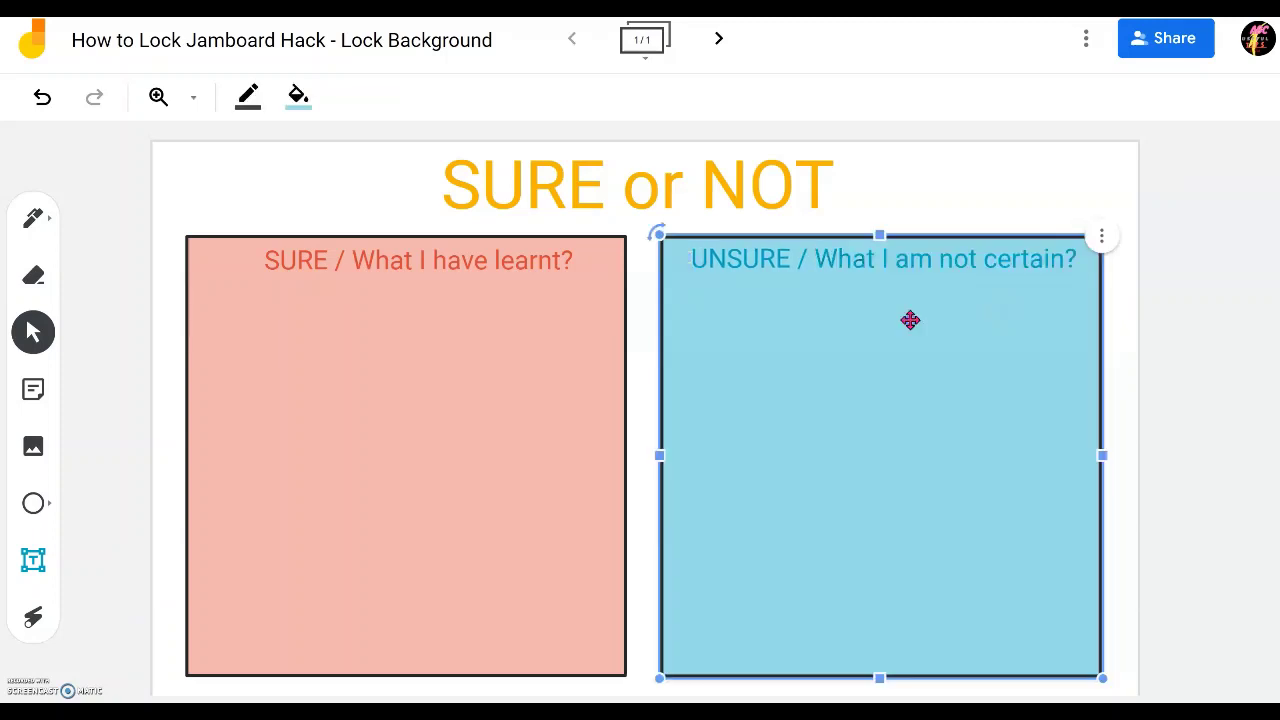
# Step: Set the frame's background to the plain dark blue option
pyautogui.click(500, 363)
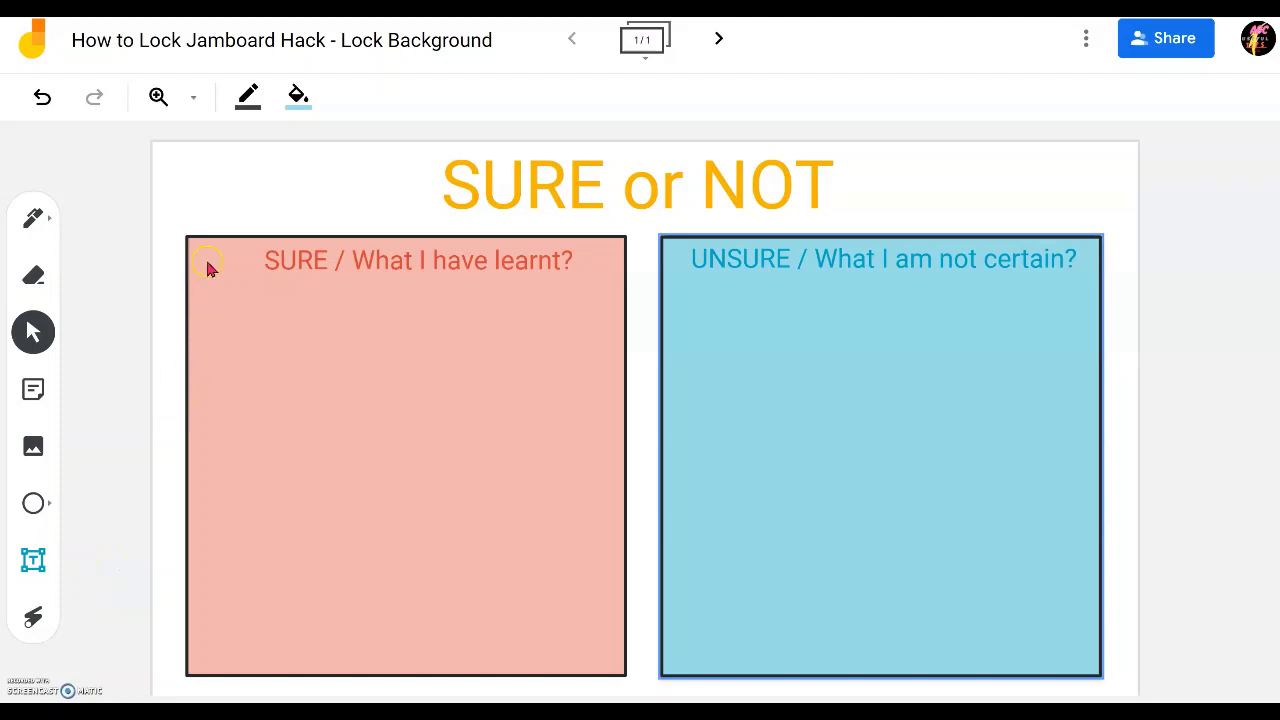
pyautogui.click(287, 188)
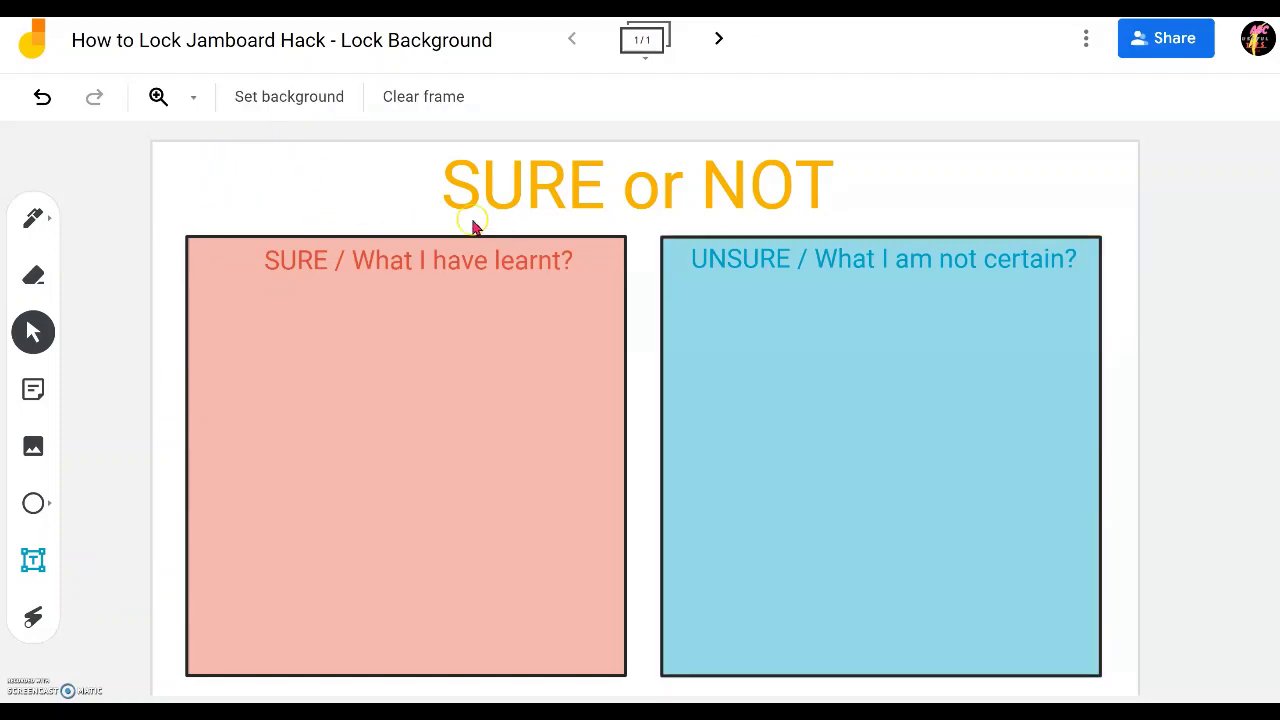
pyautogui.click(301, 100)
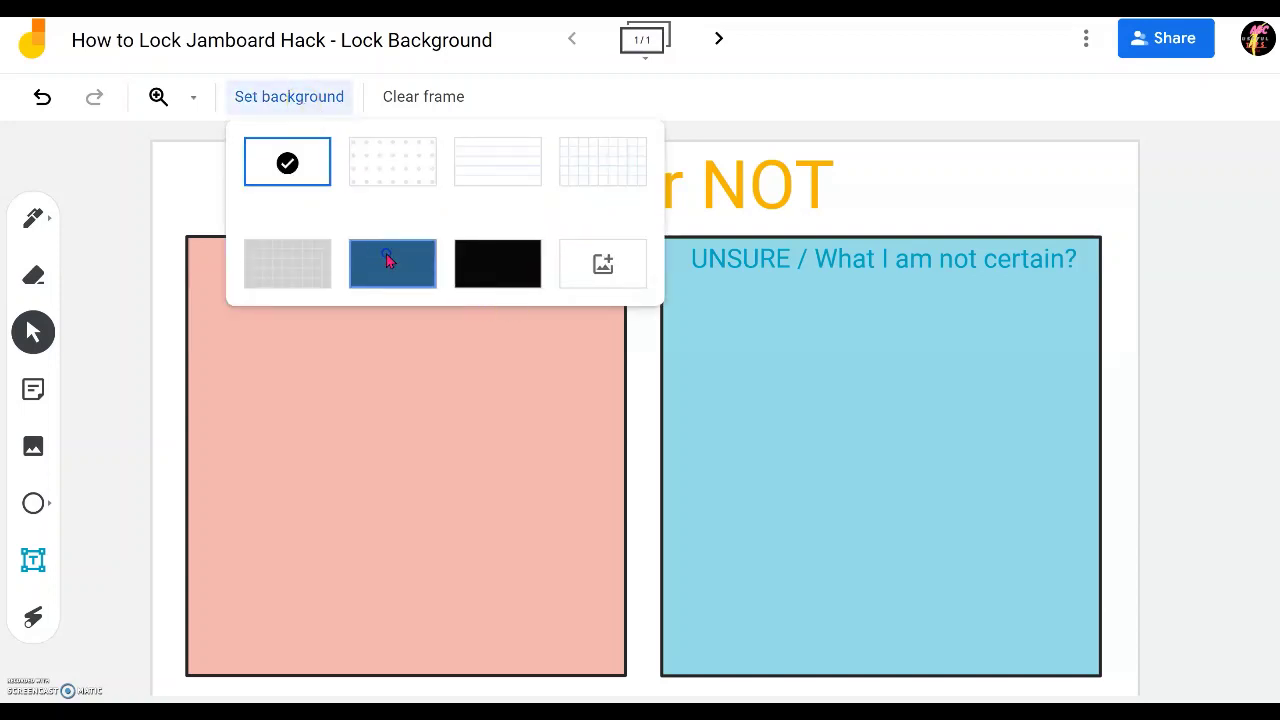
pyautogui.click(388, 258)
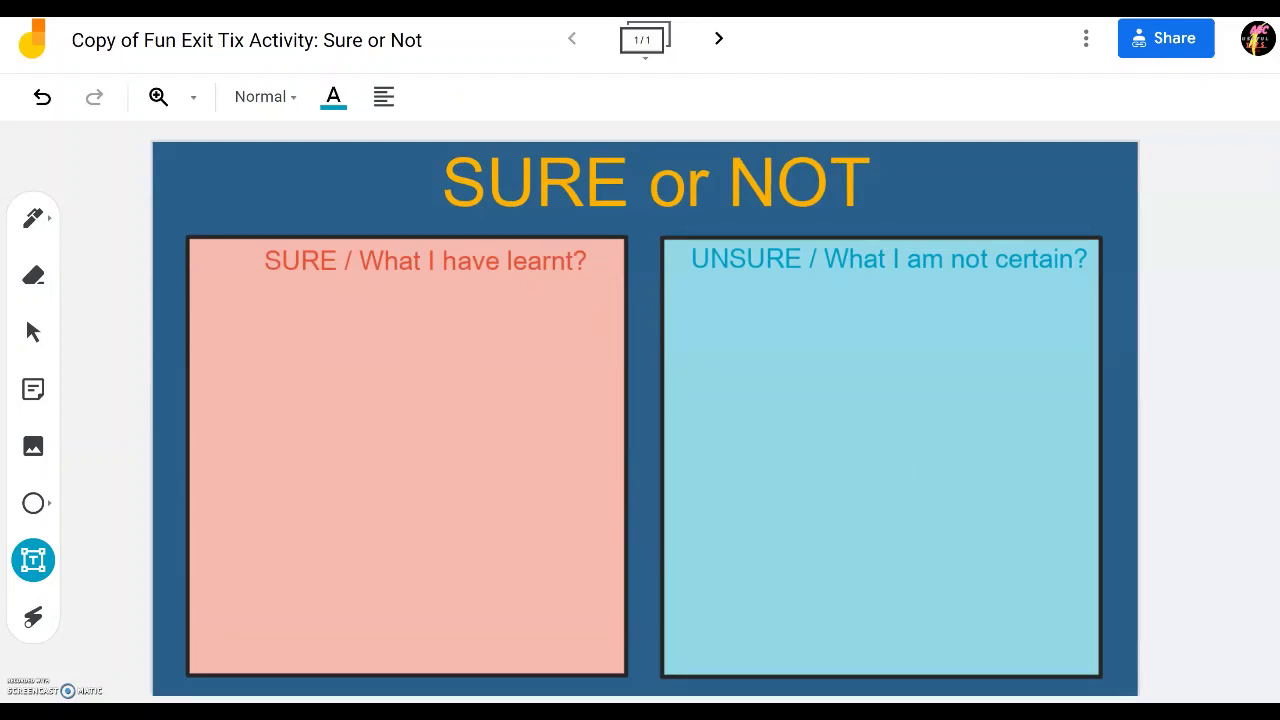
pyautogui.click(711, 391)
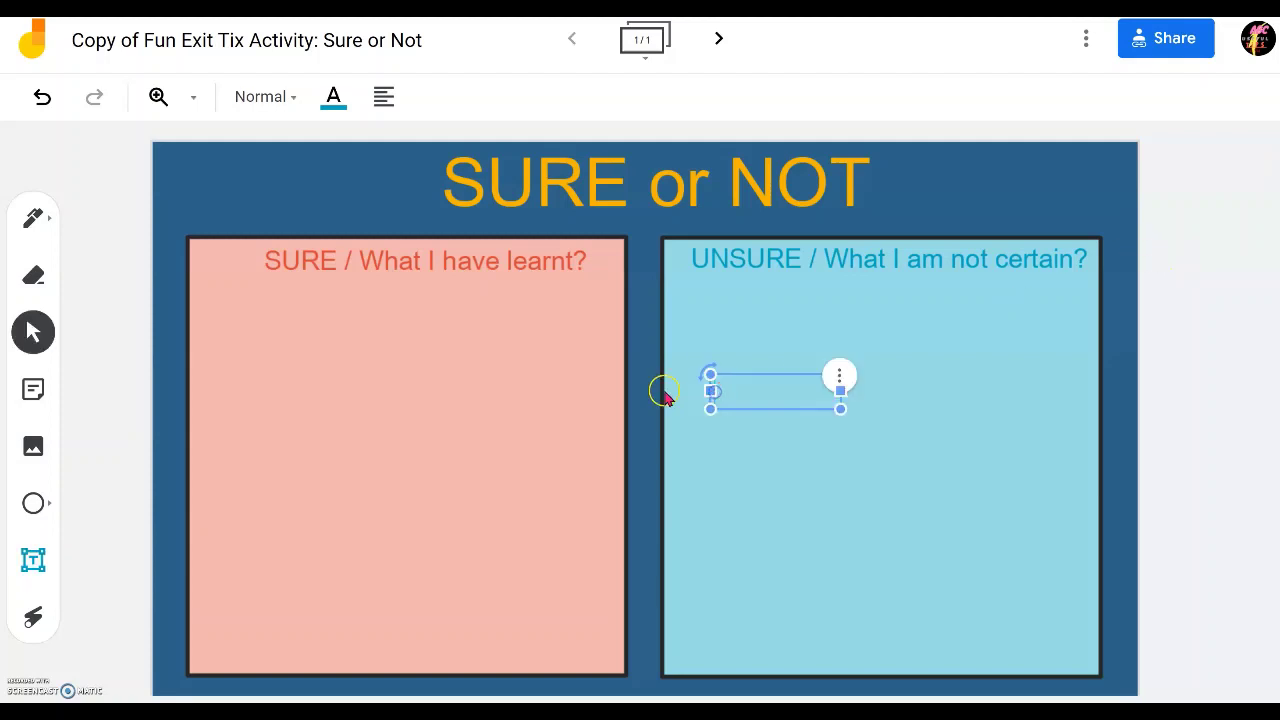
pyautogui.click(635, 403)
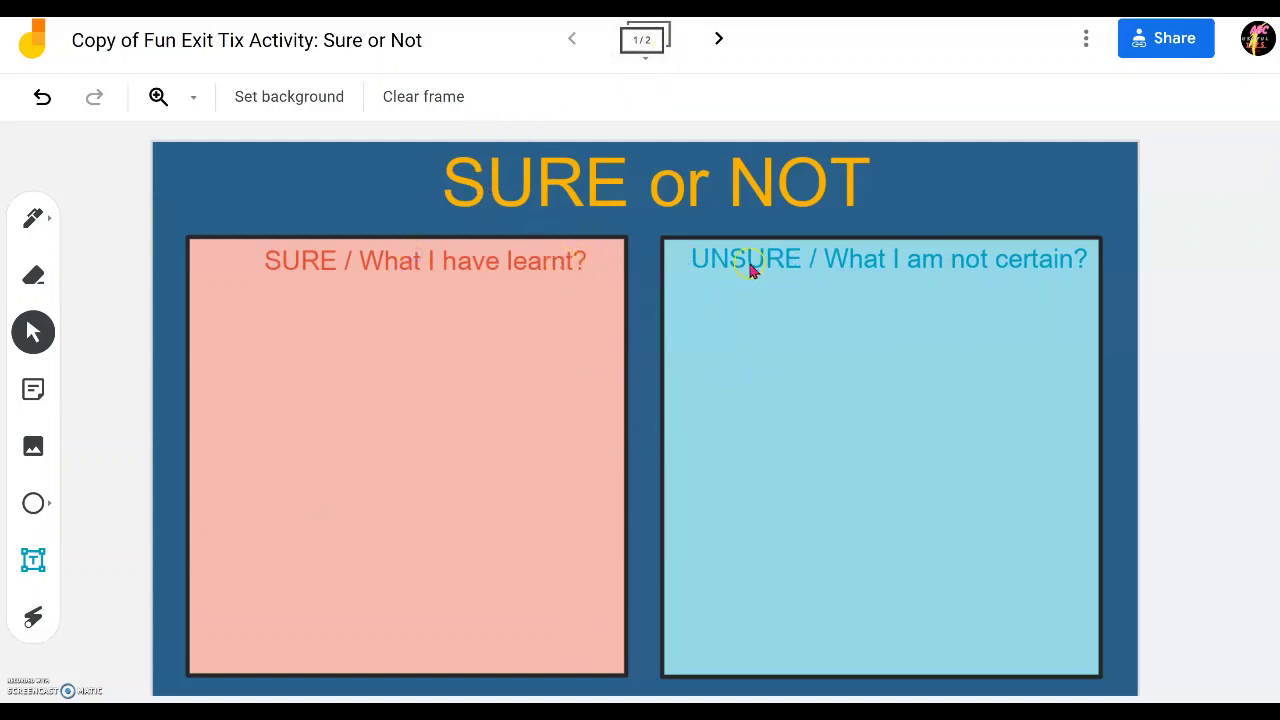
# Step: Go to the second frame and compare the labelled and unlabelled template frames in the frame overview
pyautogui.click(717, 41)
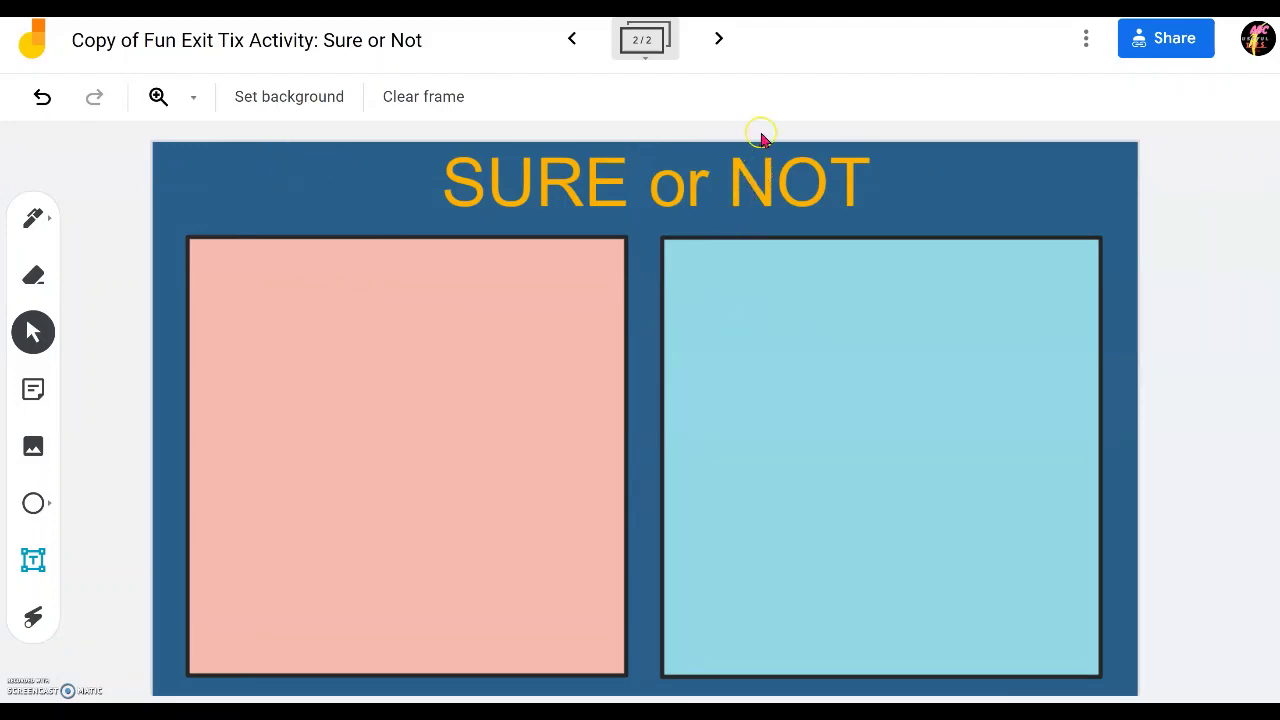
pyautogui.click(644, 58)
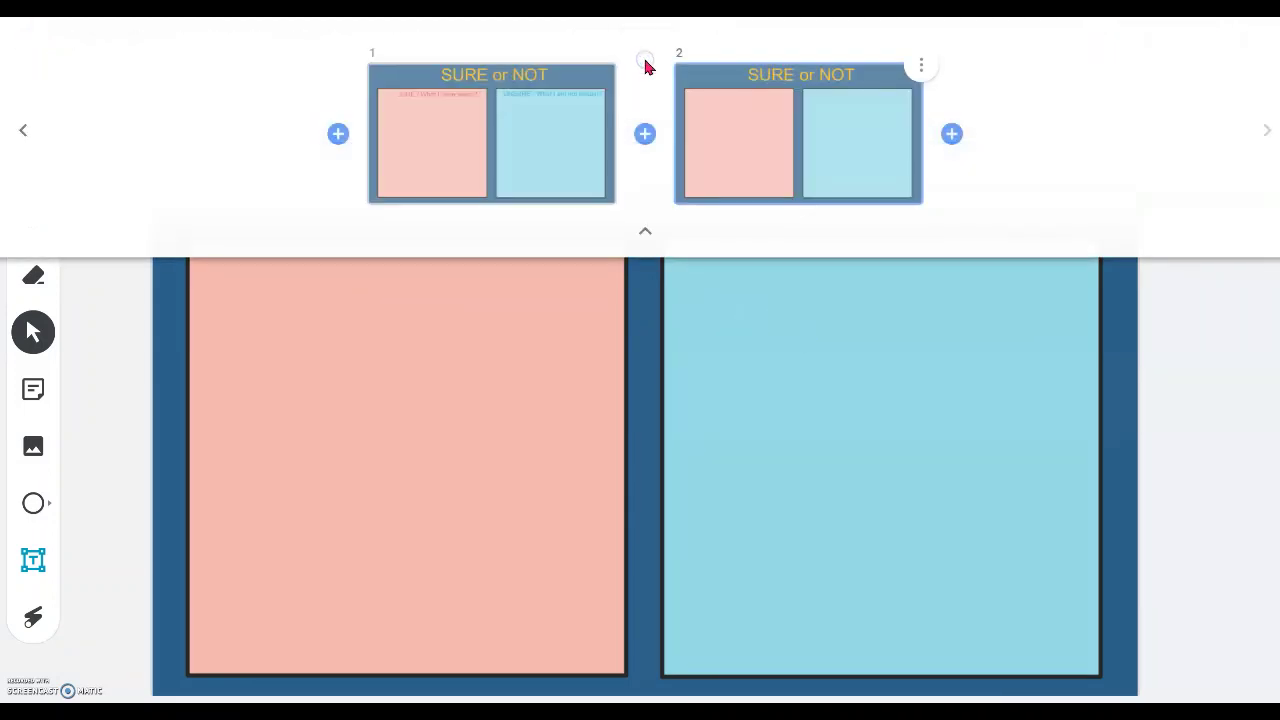
pyautogui.click(613, 66)
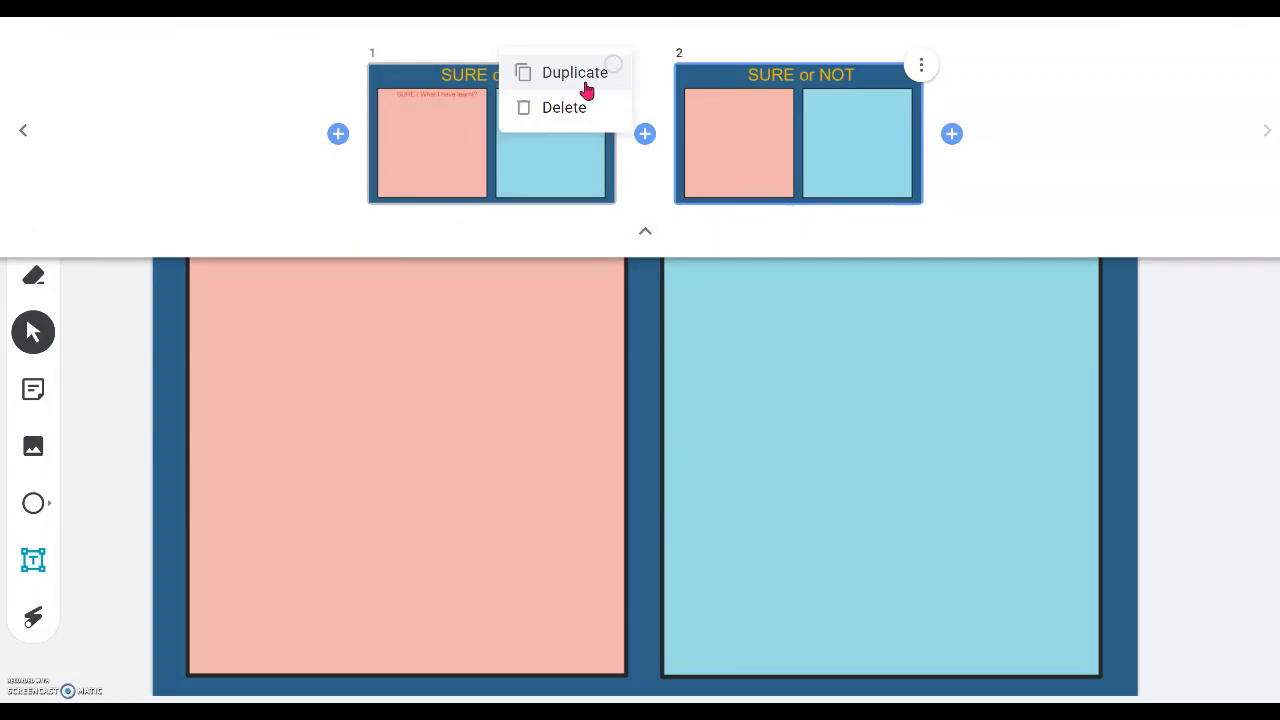
pyautogui.click(282, 190)
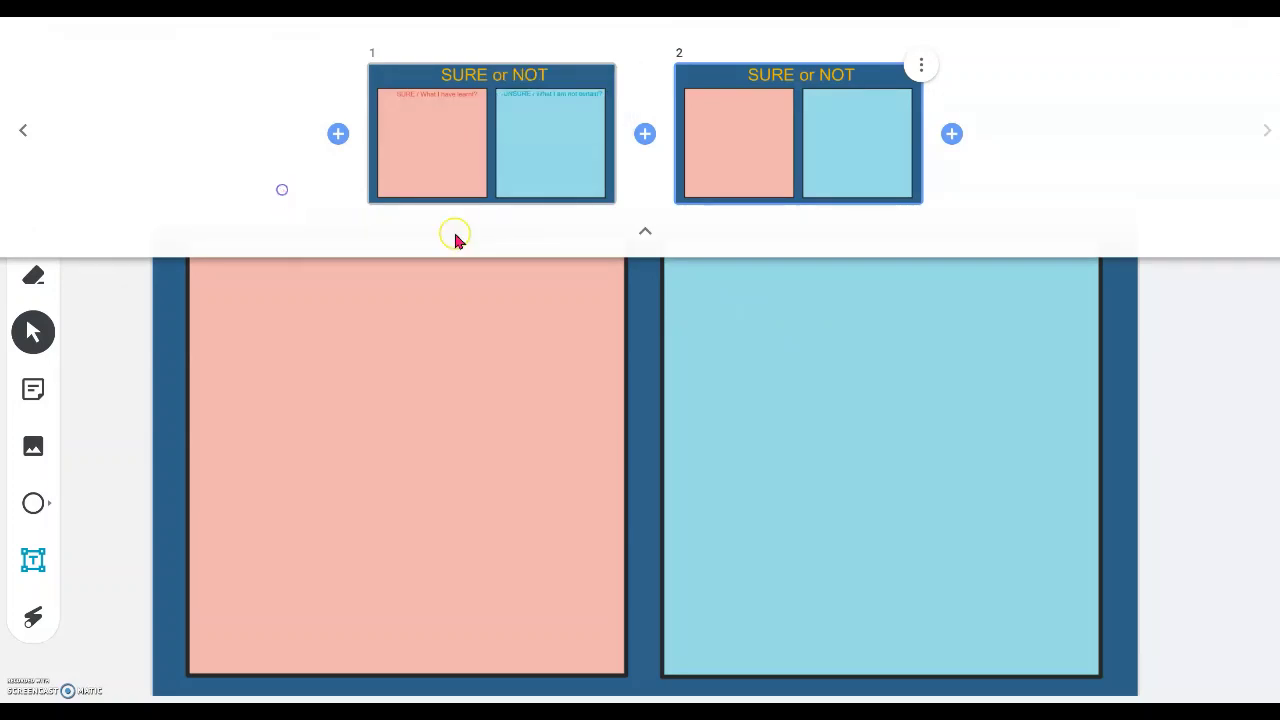
pyautogui.click(897, 491)
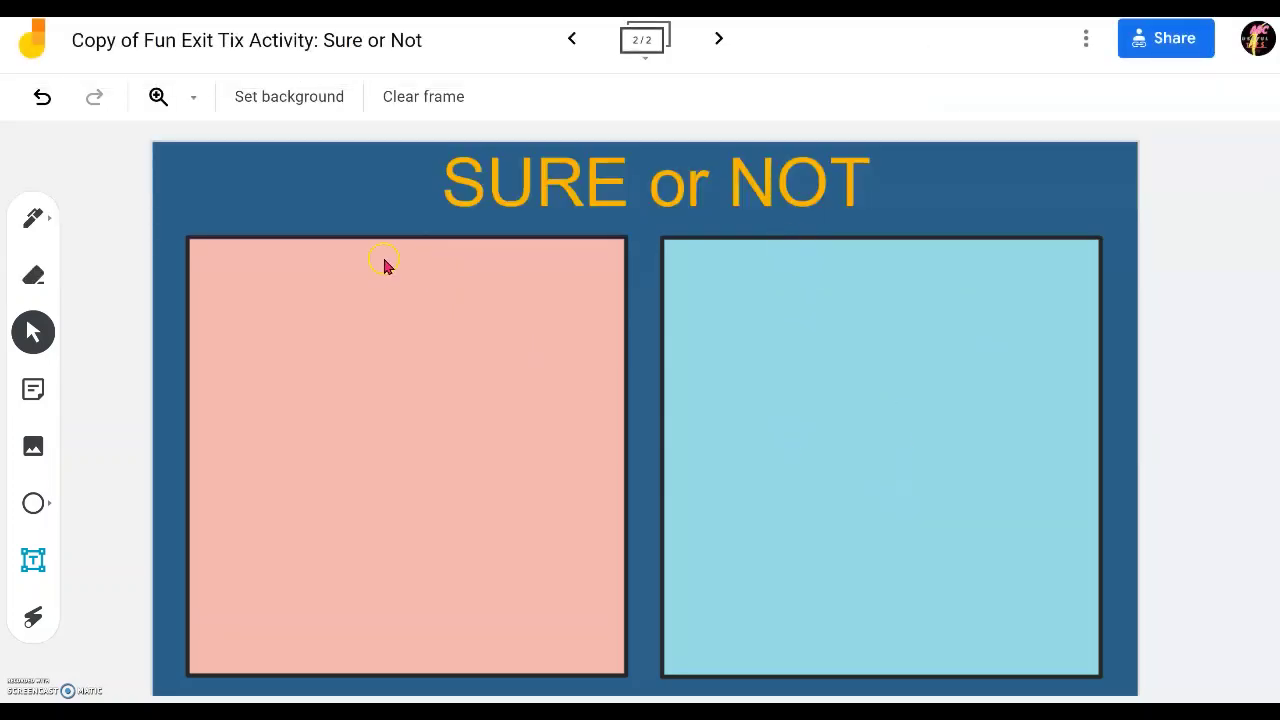